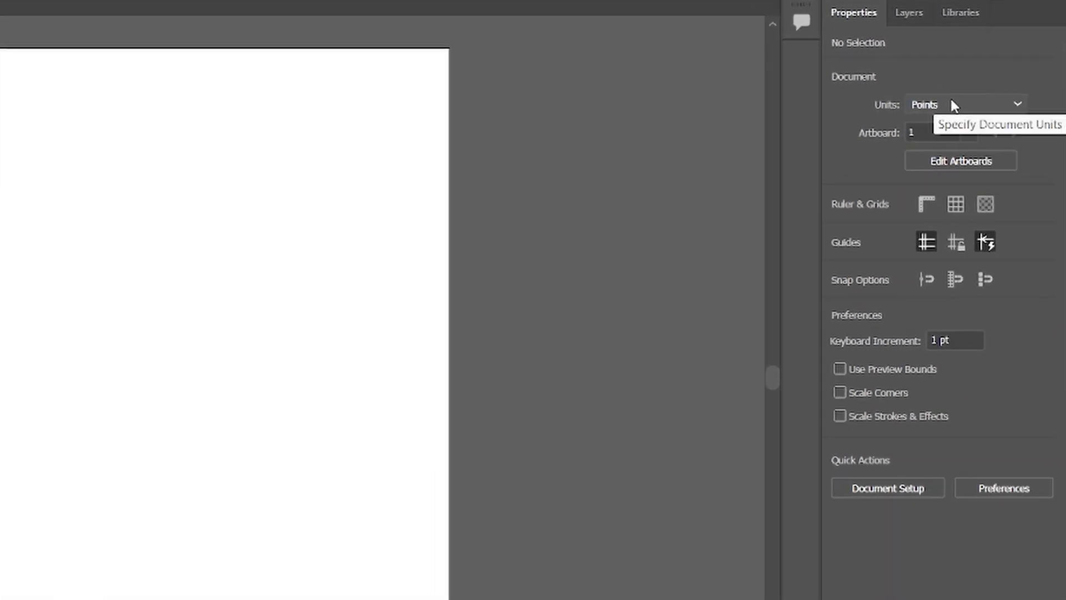
# Step: Set the document units to millimetres and create a 100 mm by 100 mm rectangle on the artboard
pyautogui.click(985, 105)
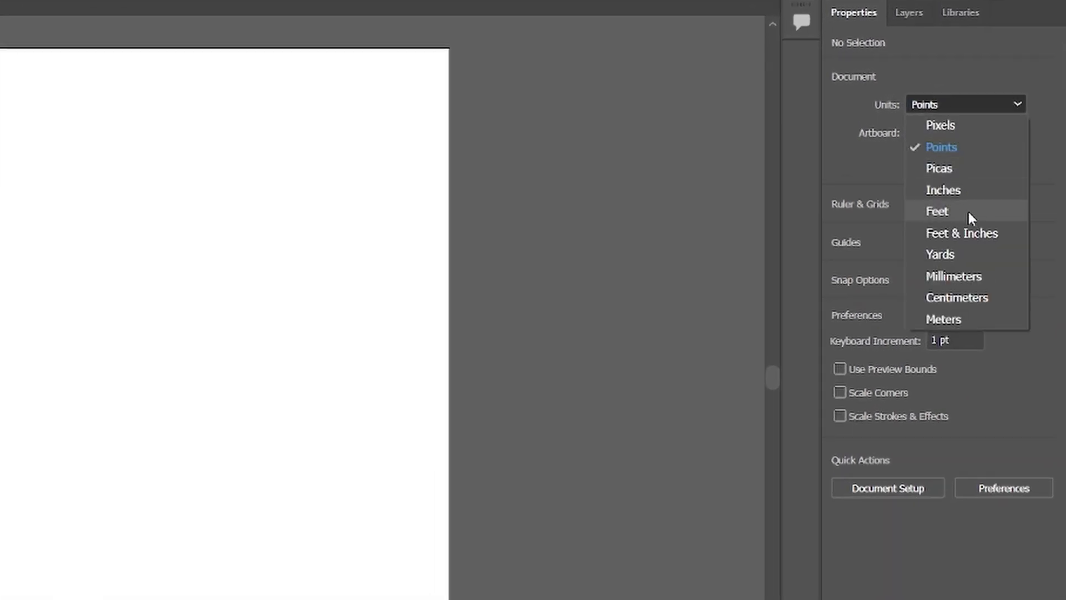
pyautogui.click(963, 281)
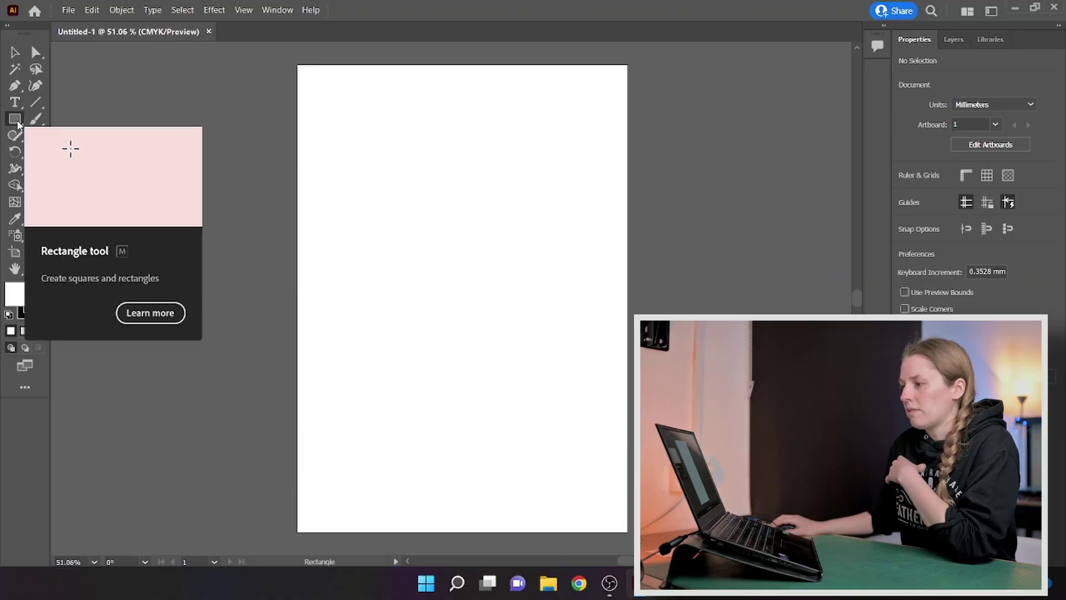
pyautogui.click(16, 120)
pyautogui.click(362, 141)
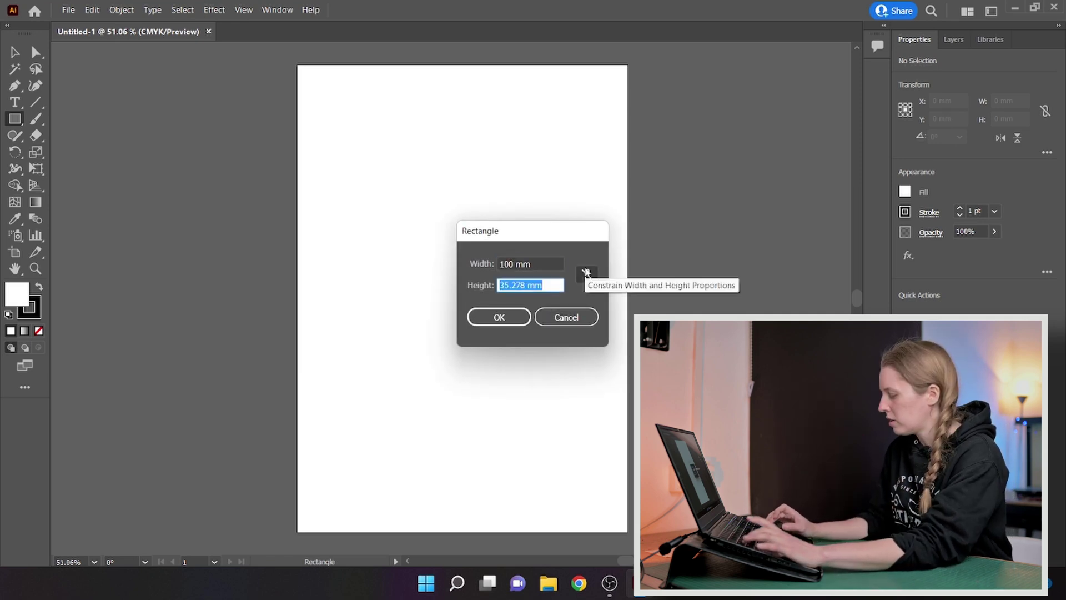
pyautogui.press('Return')
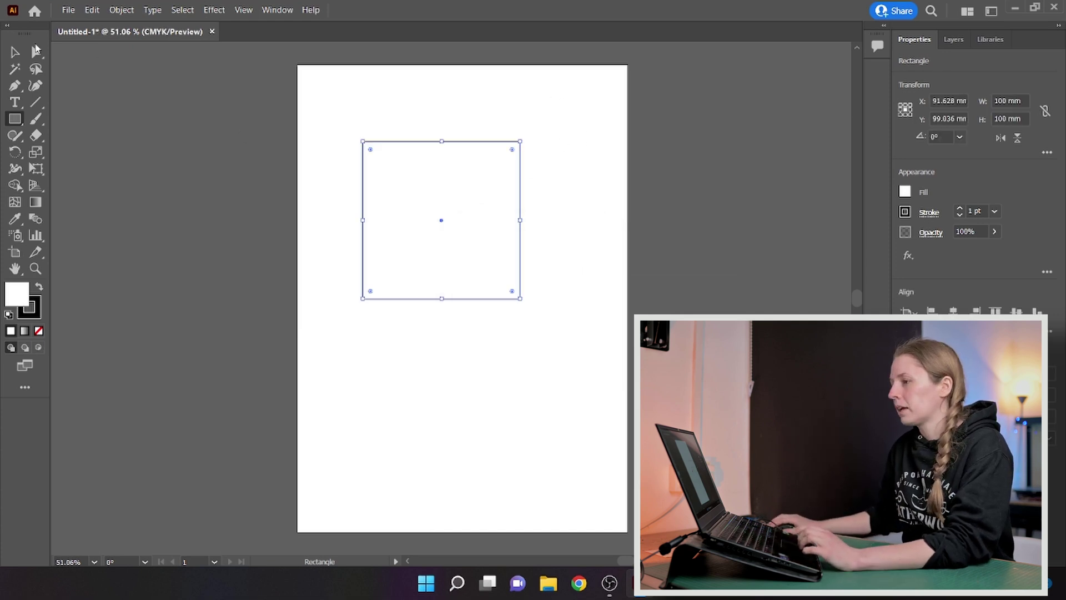
# Step: Move the square about 30 mm left and 31 mm up on the artboard and set its fill to none
pyautogui.moveTo(440, 223); pyautogui.dragTo(396, 176)
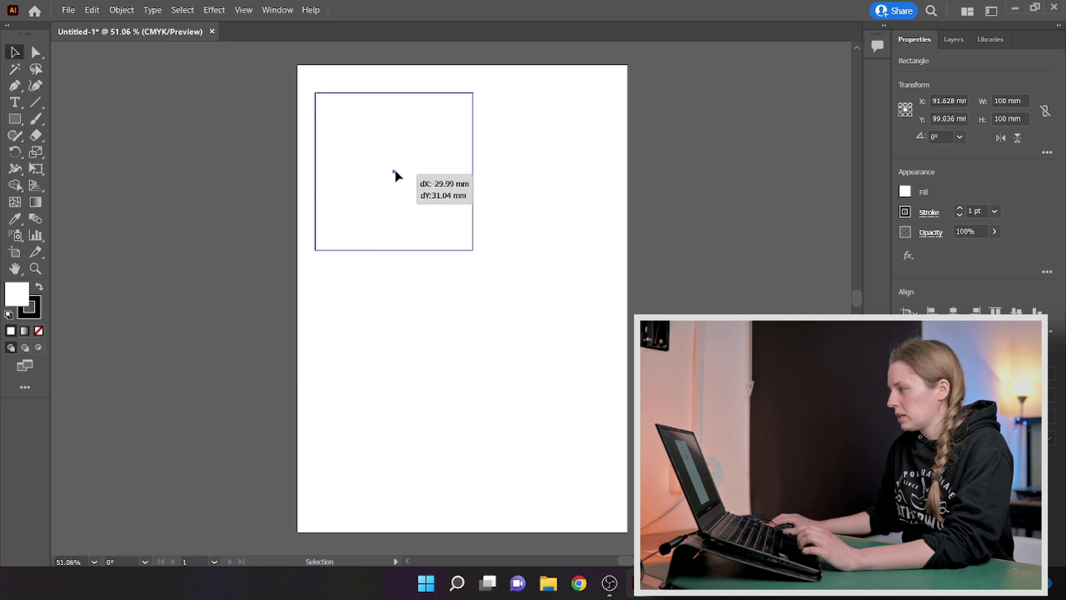
pyautogui.click(905, 191)
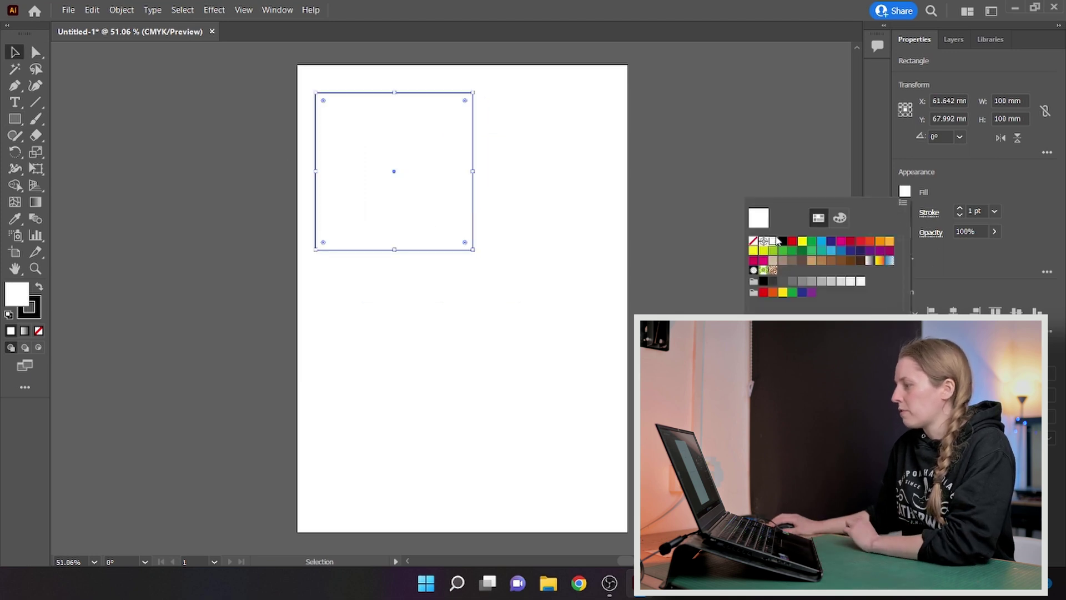
pyautogui.click(979, 192)
pyautogui.click(339, 211)
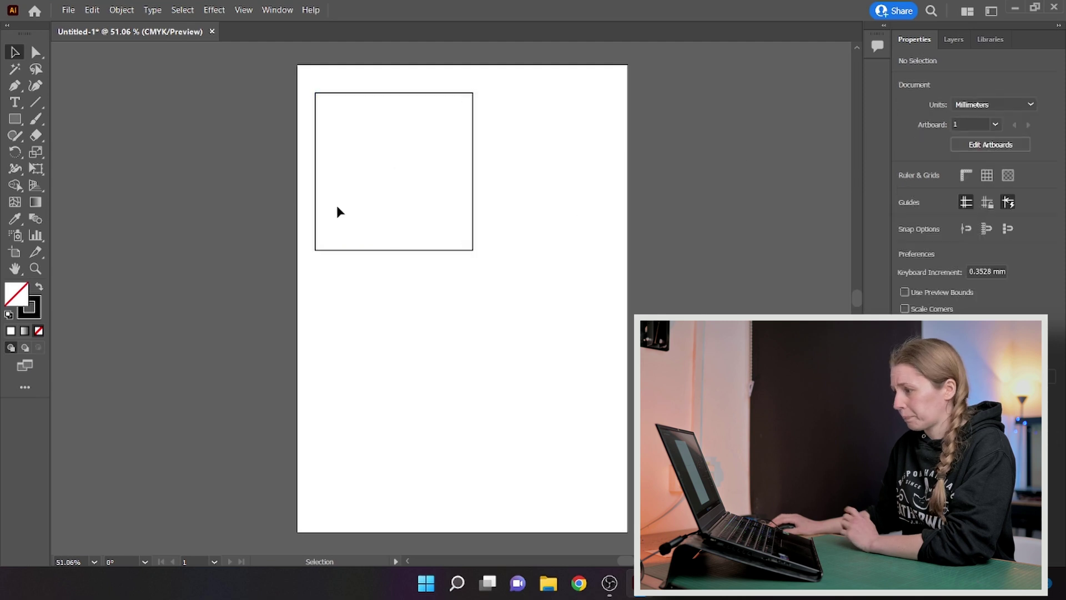
# Step: Duplicate the square directly below the original, leaving a small gap between them
pyautogui.click(395, 250)
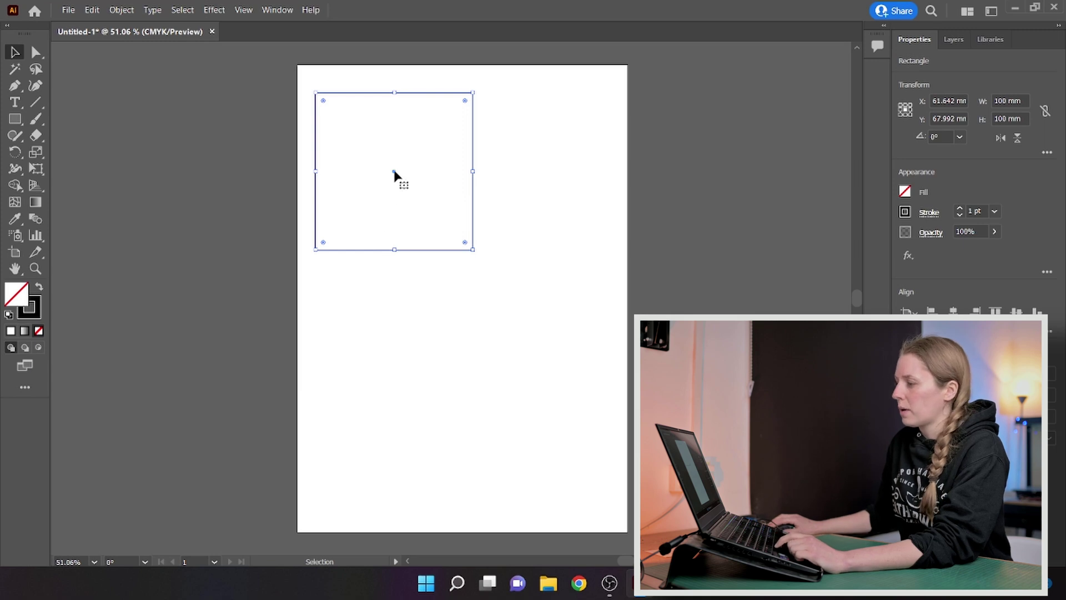
pyautogui.moveTo(393, 174); pyautogui.dragTo(393, 335)
pyautogui.click(525, 347)
# Step: Round all four corners of the lower square with a 10 mm radius
pyautogui.click(319, 286)
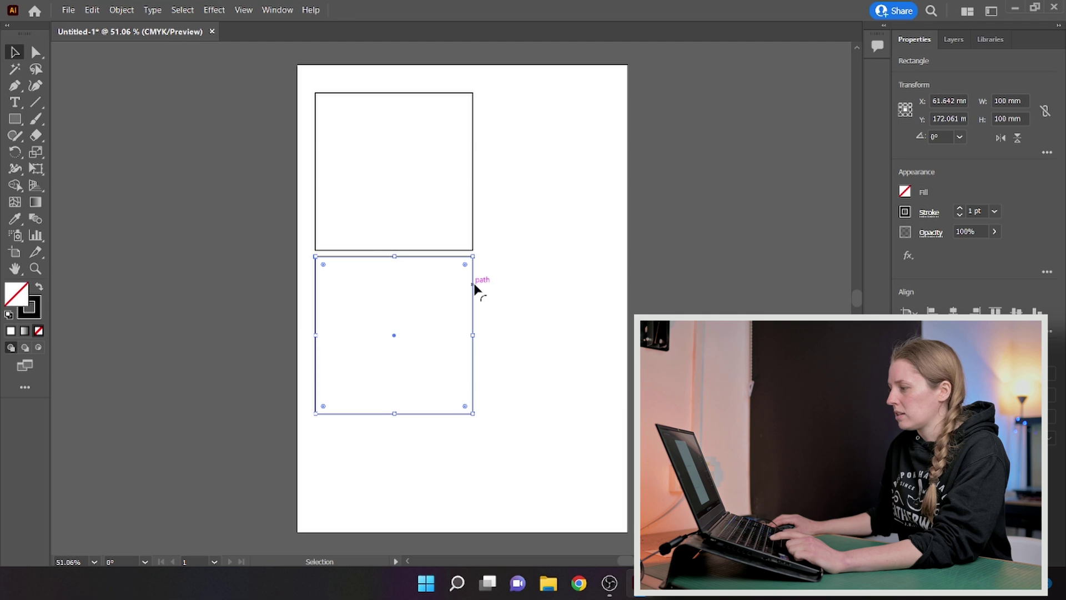
pyautogui.moveTo(324, 265); pyautogui.dragTo(333, 277)
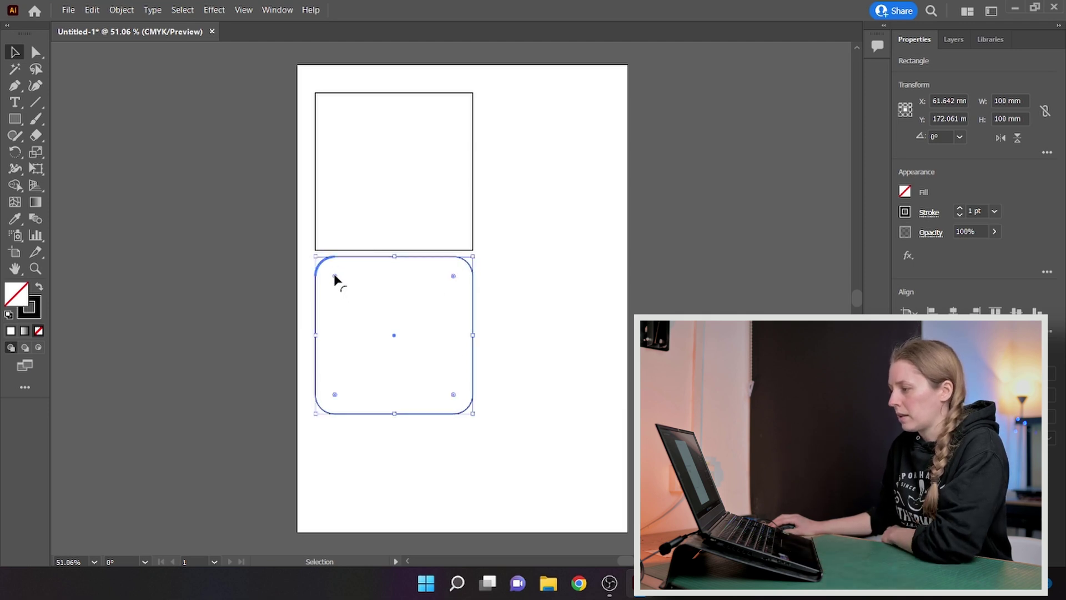
pyautogui.doubleClick(335, 276)
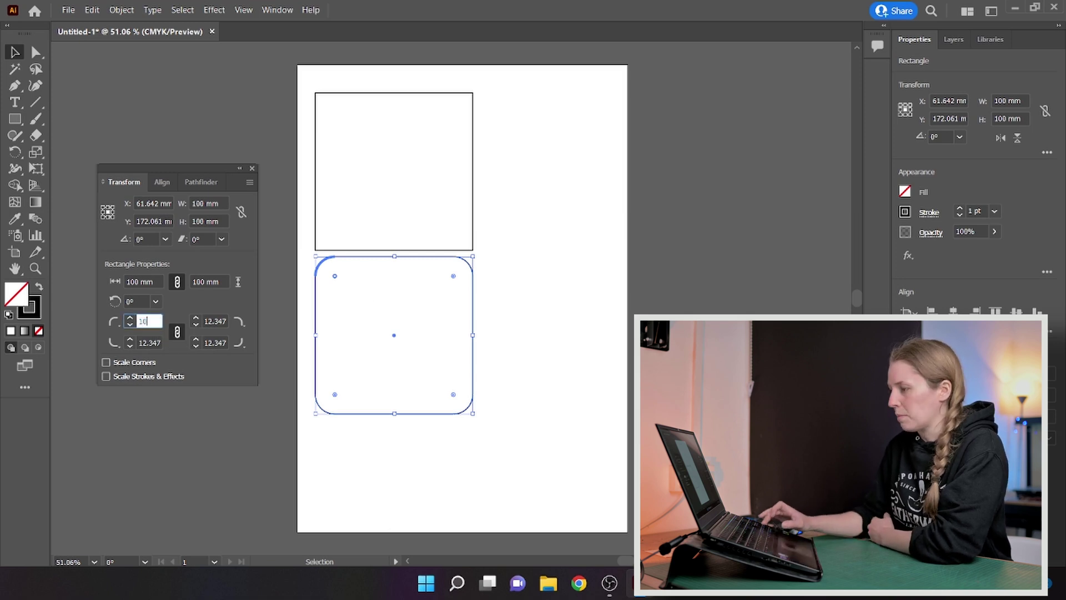
pyautogui.press('Return')
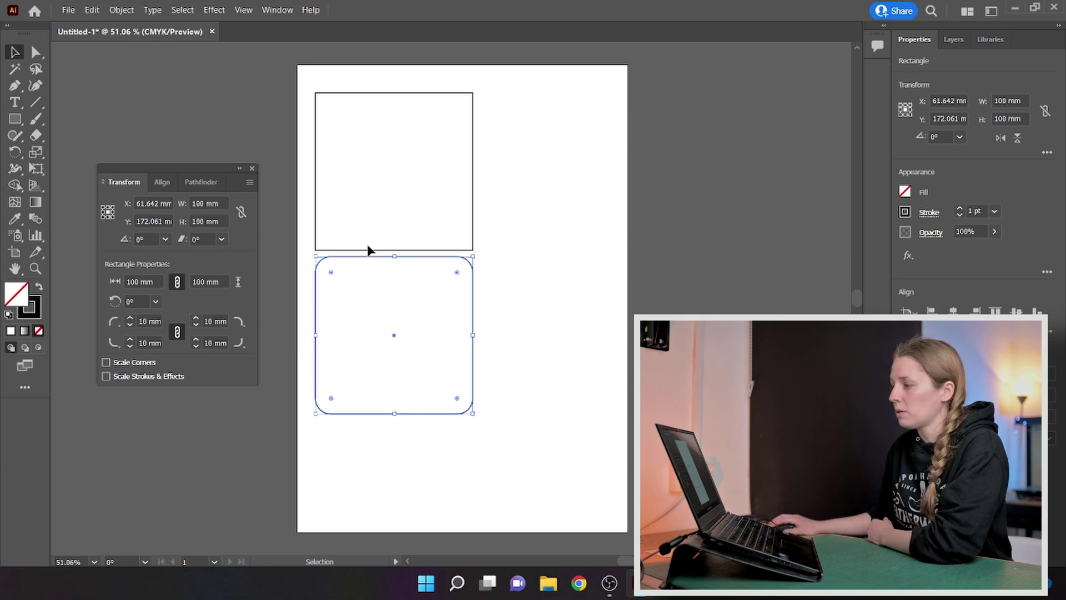
pyautogui.click(252, 167)
pyautogui.click(543, 264)
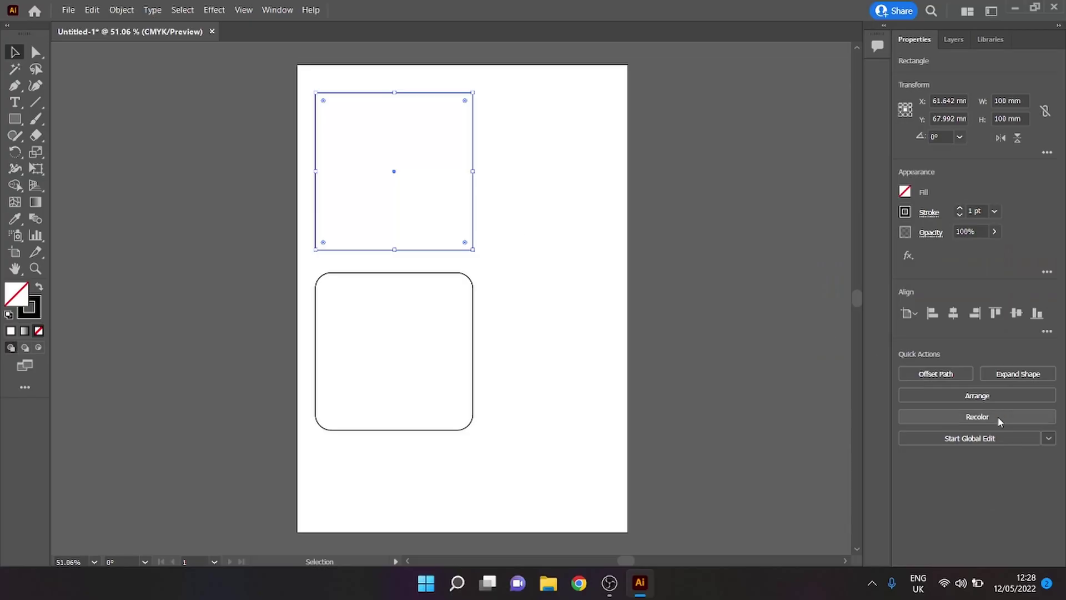
# Step: Offset the upper square's path inward to create a smaller square inside it
pyautogui.click(935, 374)
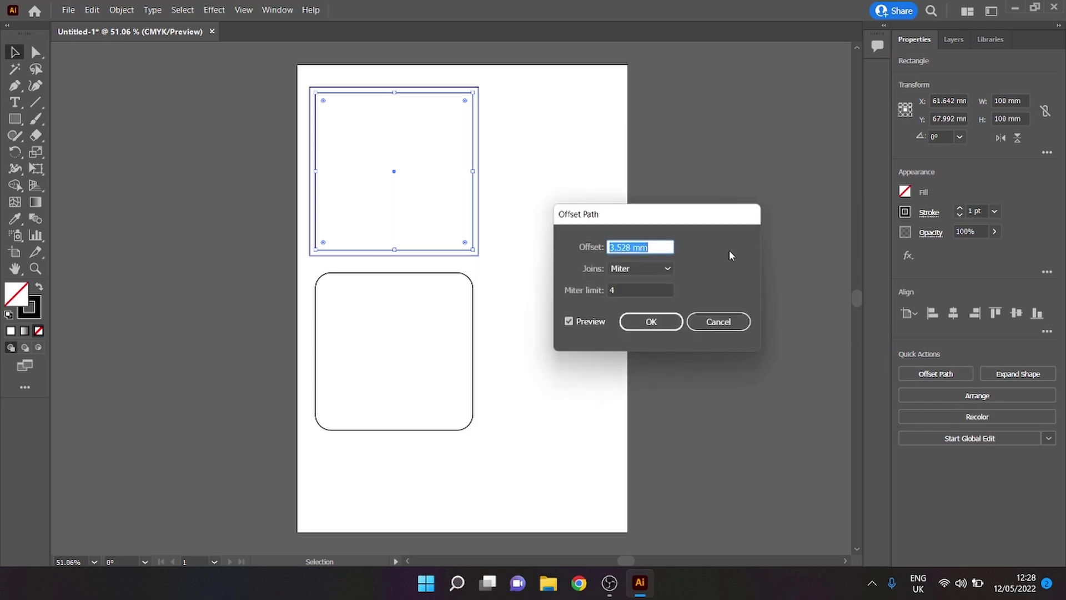
pyautogui.write('-')
pyautogui.click(652, 322)
pyautogui.click(499, 326)
# Step: Offset the rounded square's path inward to create a matching stitch guide inside it
pyautogui.moveTo(495, 334); pyautogui.dragTo(450, 353)
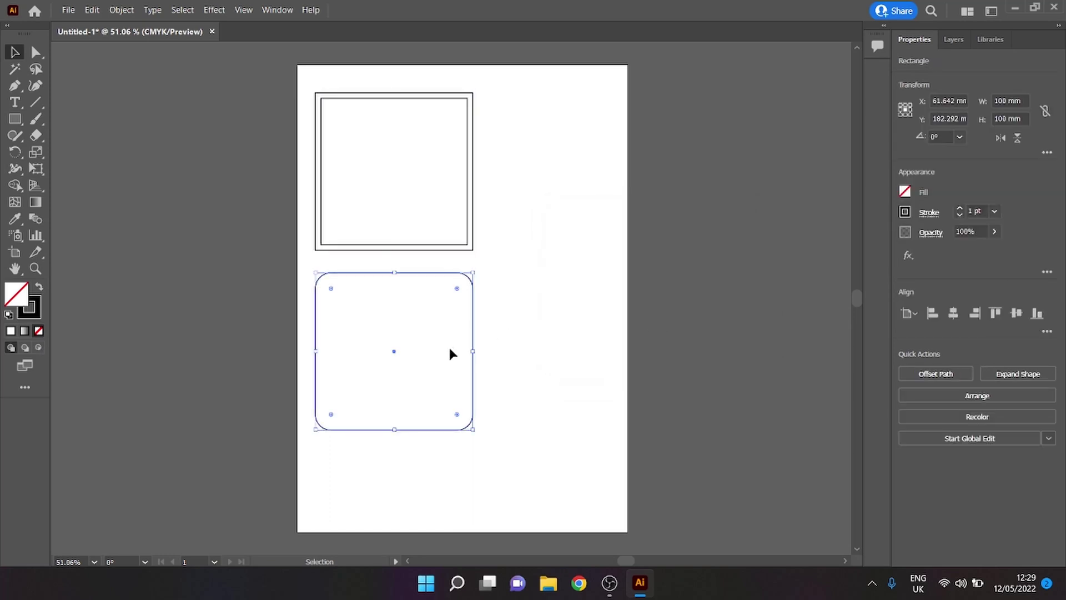
pyautogui.click(925, 374)
pyautogui.click(660, 332)
pyautogui.click(487, 253)
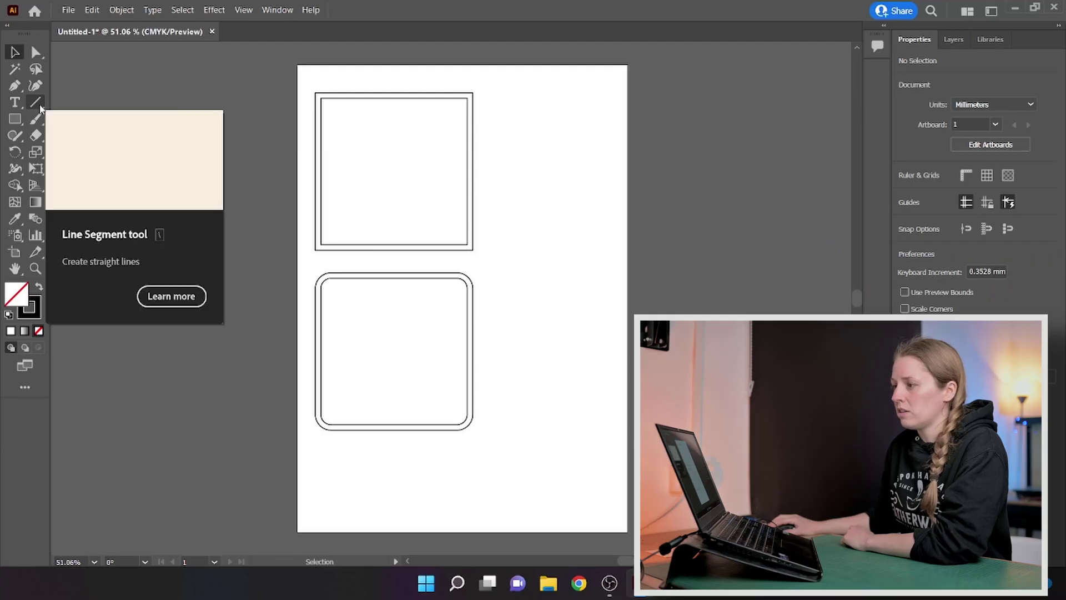
# Step: Create a 2 mm line segment at a 45° angle in the blank area beside the squares
pyautogui.click(37, 104)
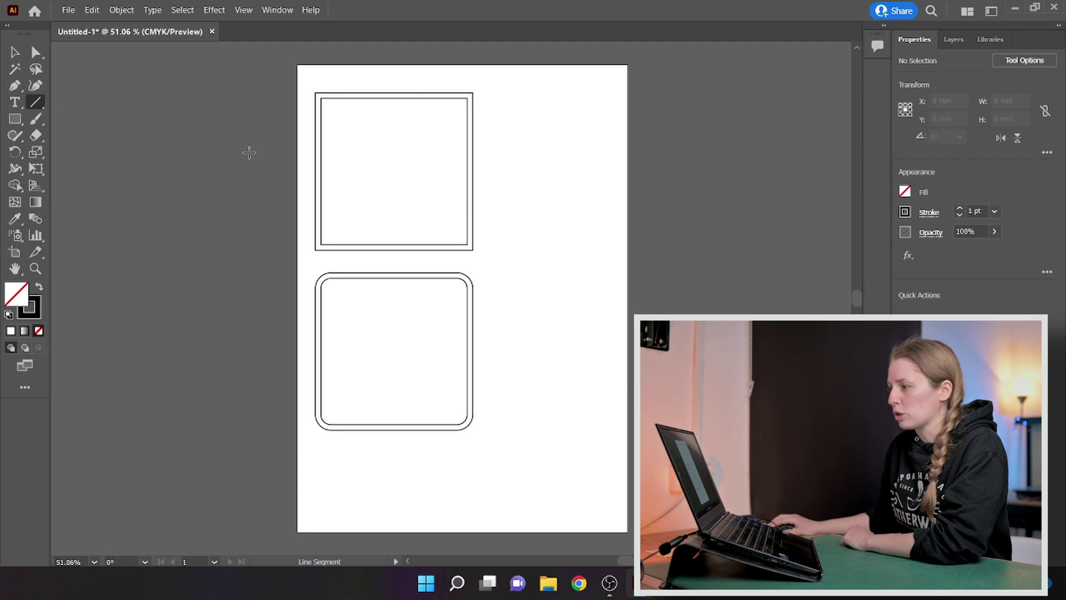
pyautogui.click(523, 214)
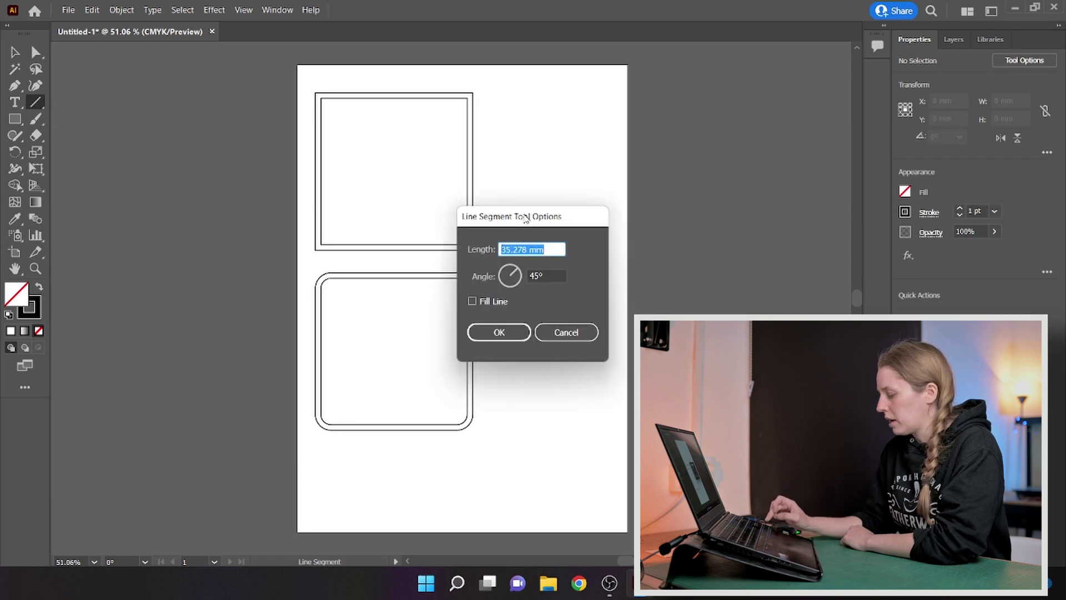
pyautogui.write('2')
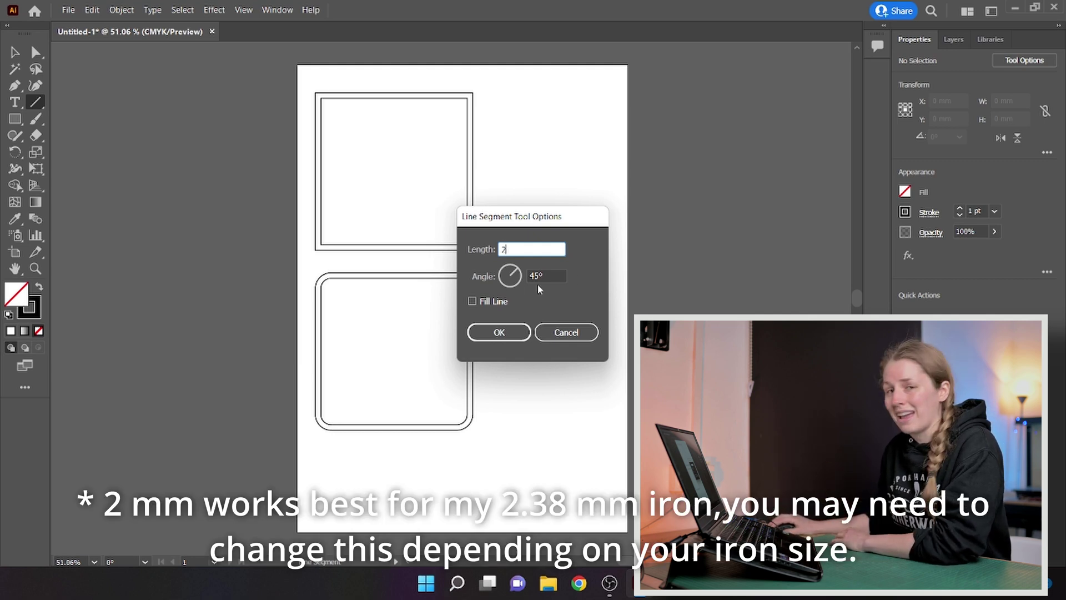
pyautogui.click(513, 334)
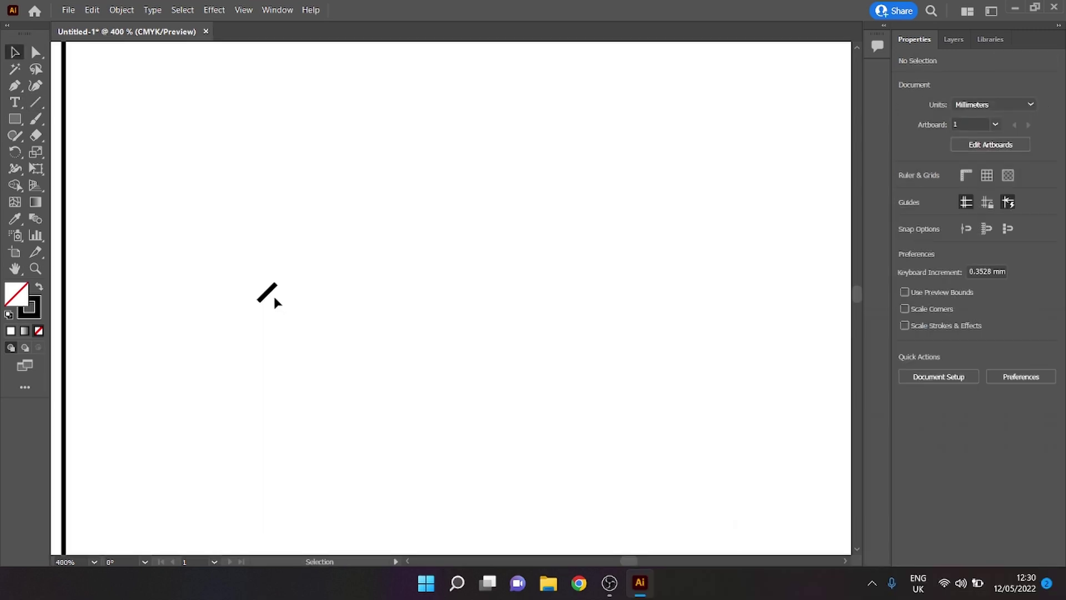
# Step: Duplicate the short slanted line horizontally, about 41 mm to the right of the original
pyautogui.click(266, 293)
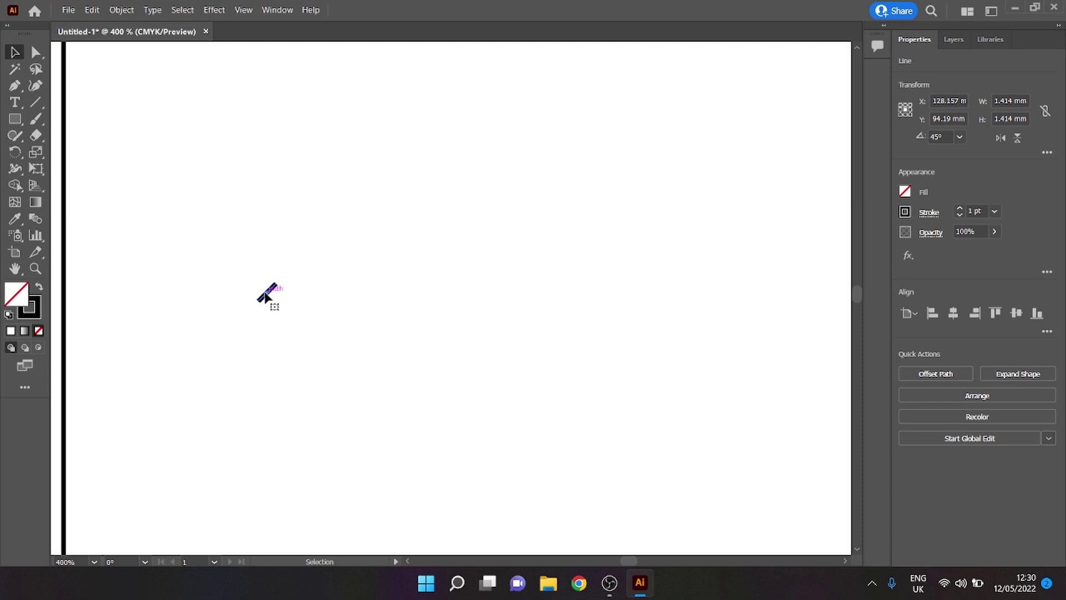
pyautogui.moveTo(265, 297); pyautogui.dragTo(305, 303)
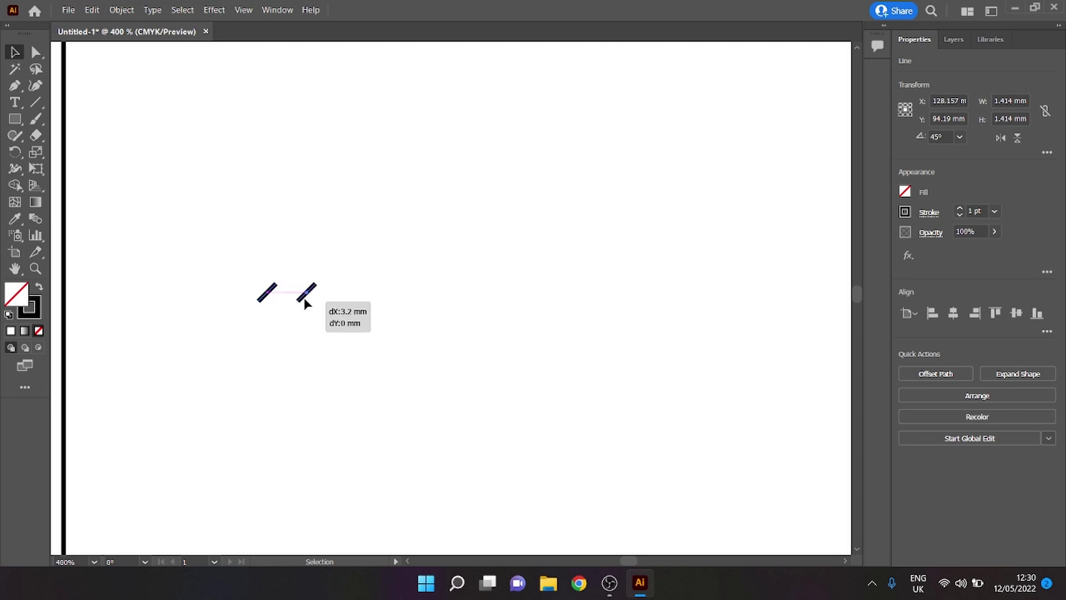
pyautogui.moveTo(426, 300); pyautogui.dragTo(853, 304)
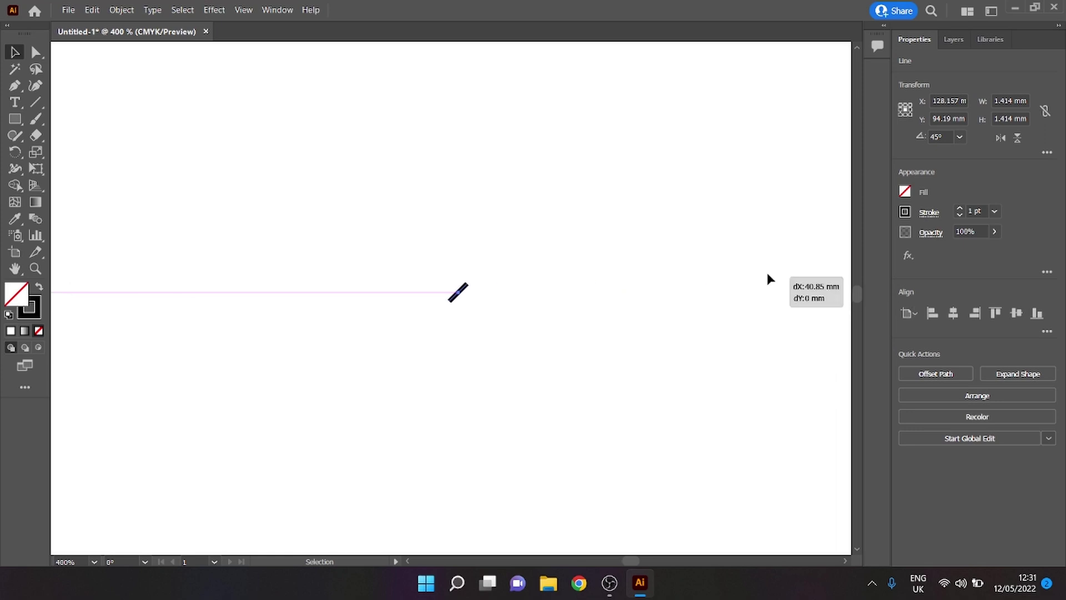
pyautogui.hotkey('ctrl', '-')
pyautogui.hotkey('ctrl', '-')
pyautogui.hotkey('ctrl', '-')
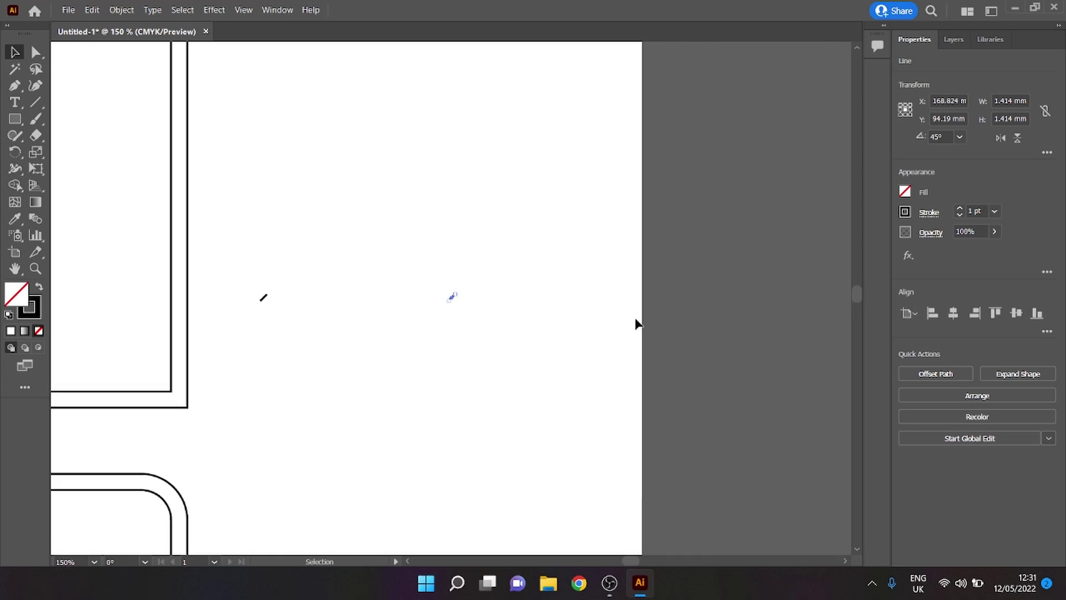
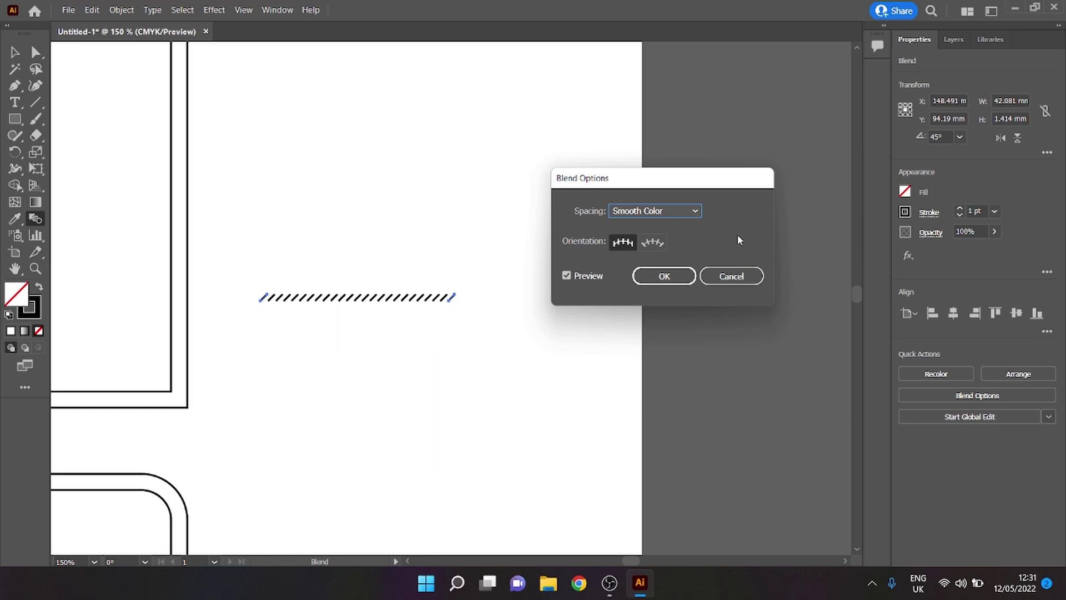
# Step: Set the slanted lines' blend spacing to a specified distance of 3.38 mm with the Align to Path orientation
pyautogui.click(625, 212)
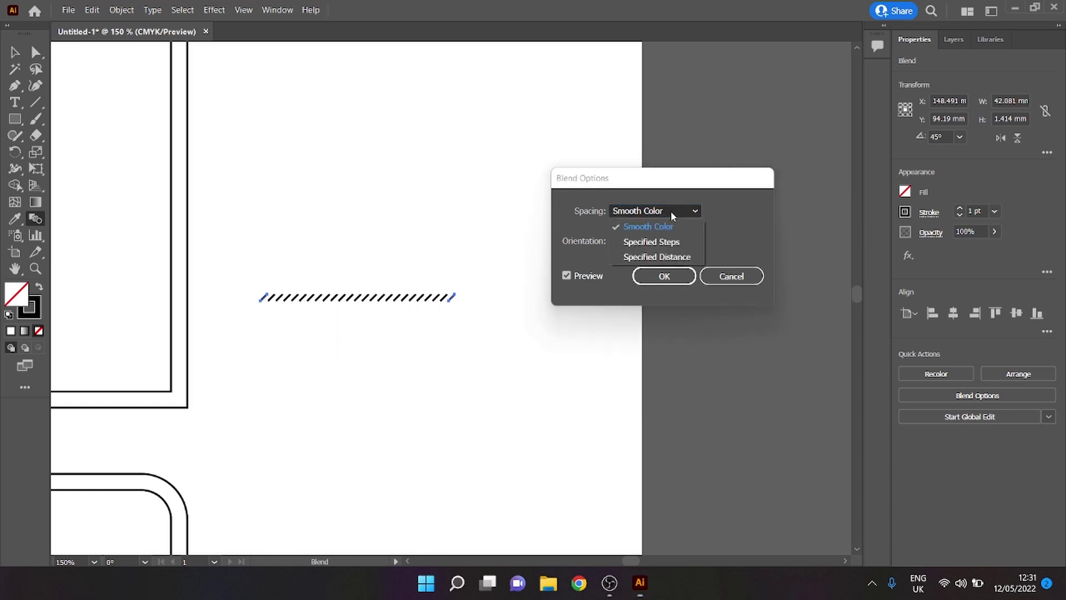
pyautogui.click(647, 257)
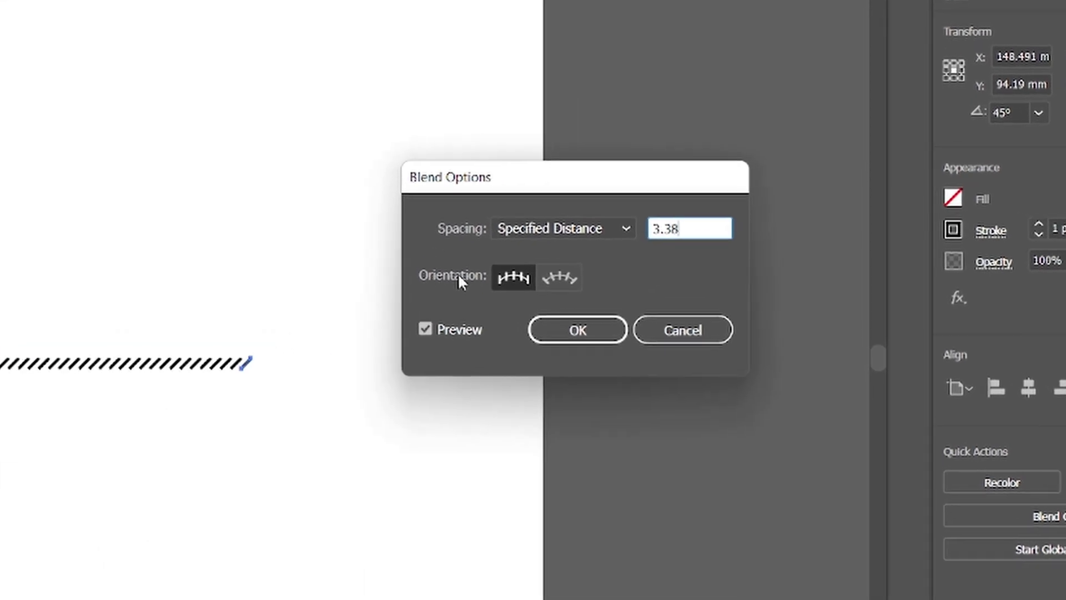
pyautogui.click(565, 279)
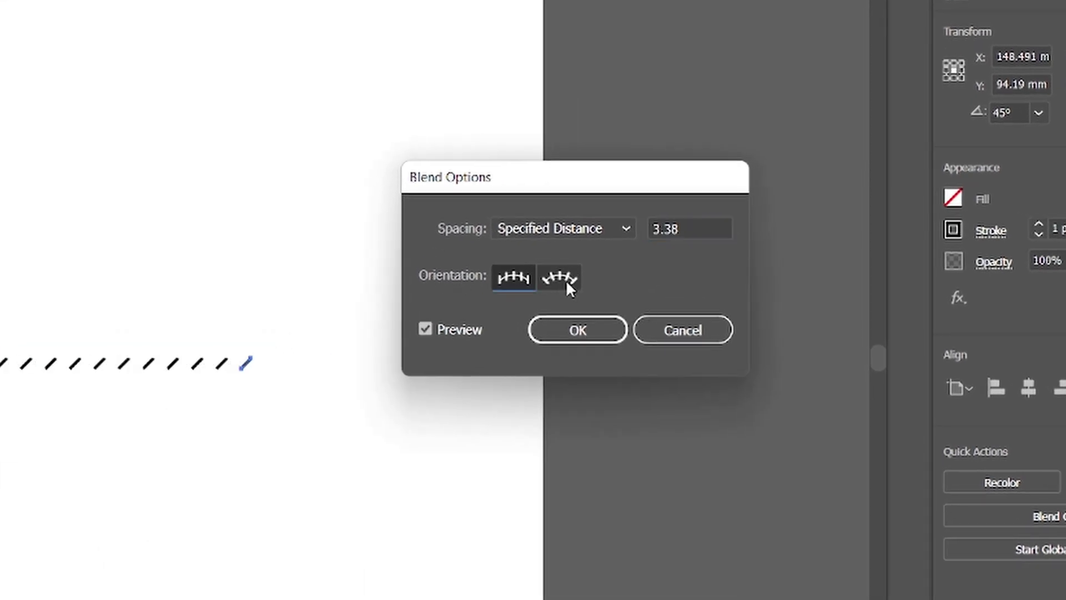
pyautogui.click(426, 329)
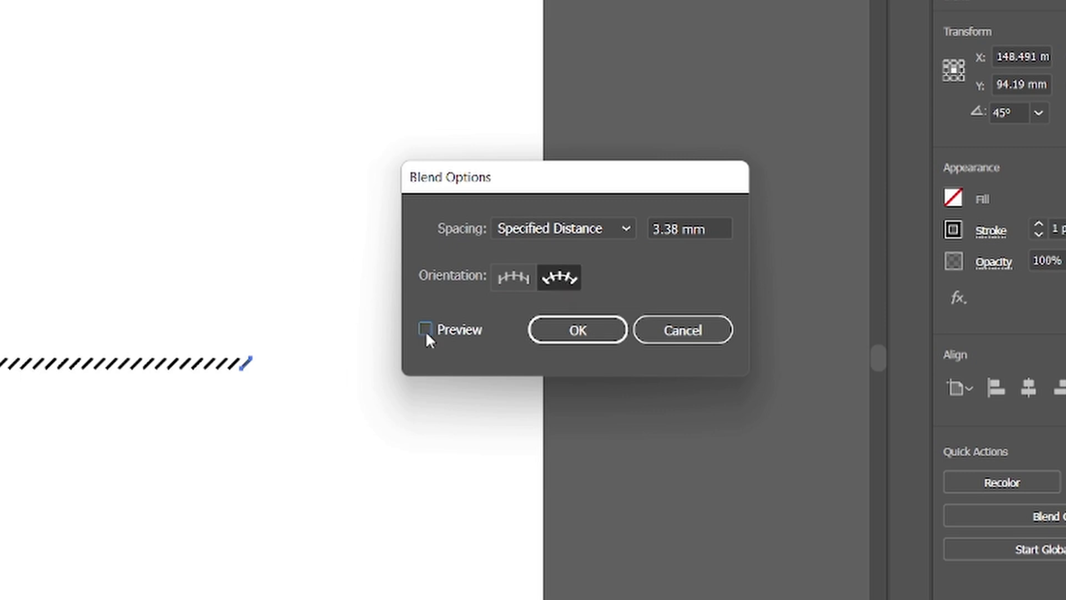
pyautogui.click(425, 329)
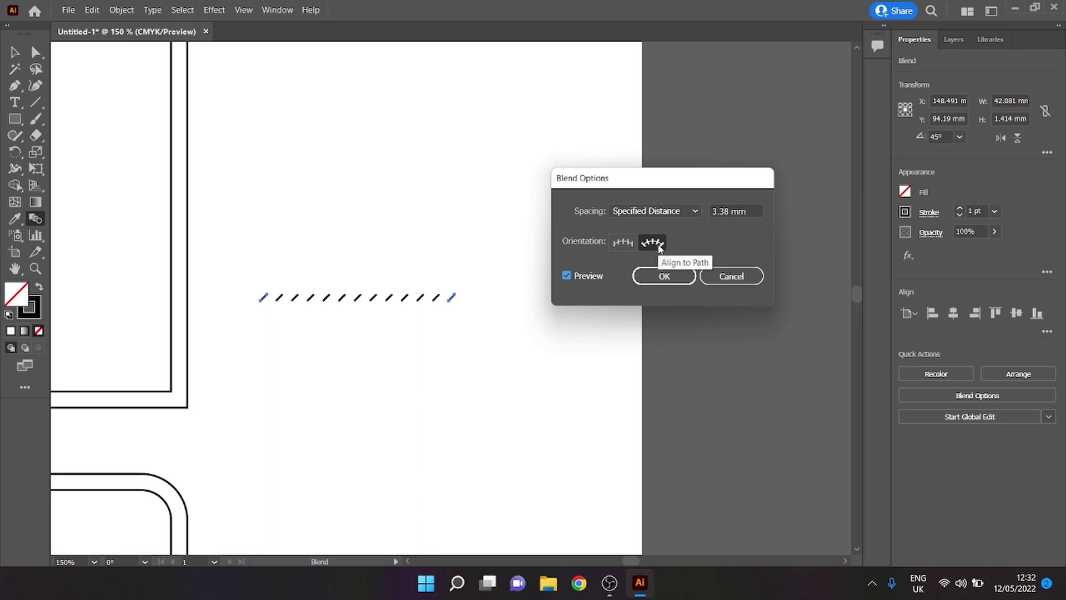
pyautogui.click(661, 277)
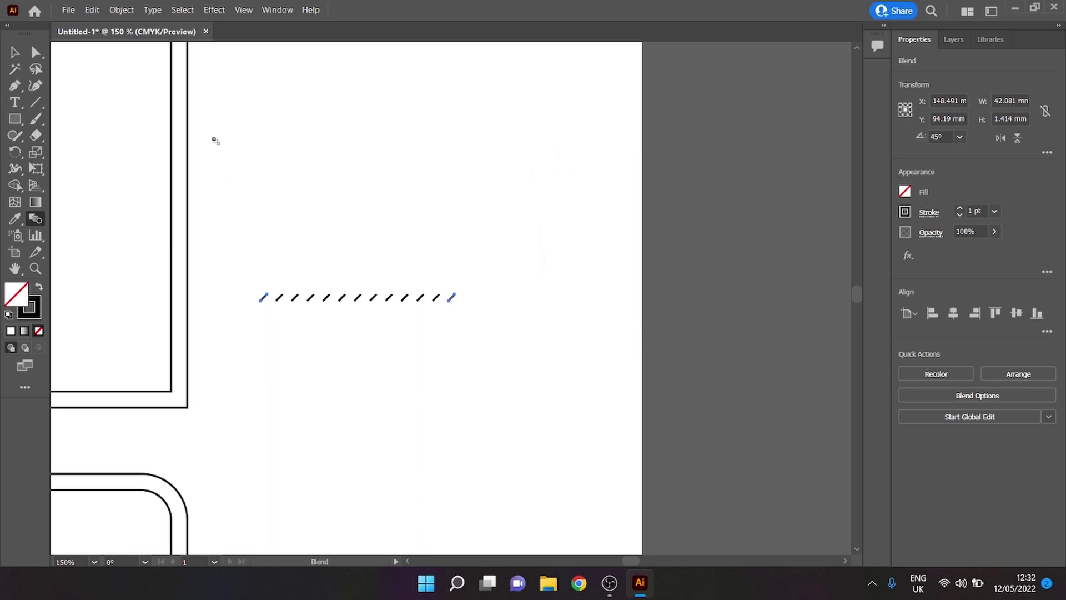
pyautogui.click(428, 265)
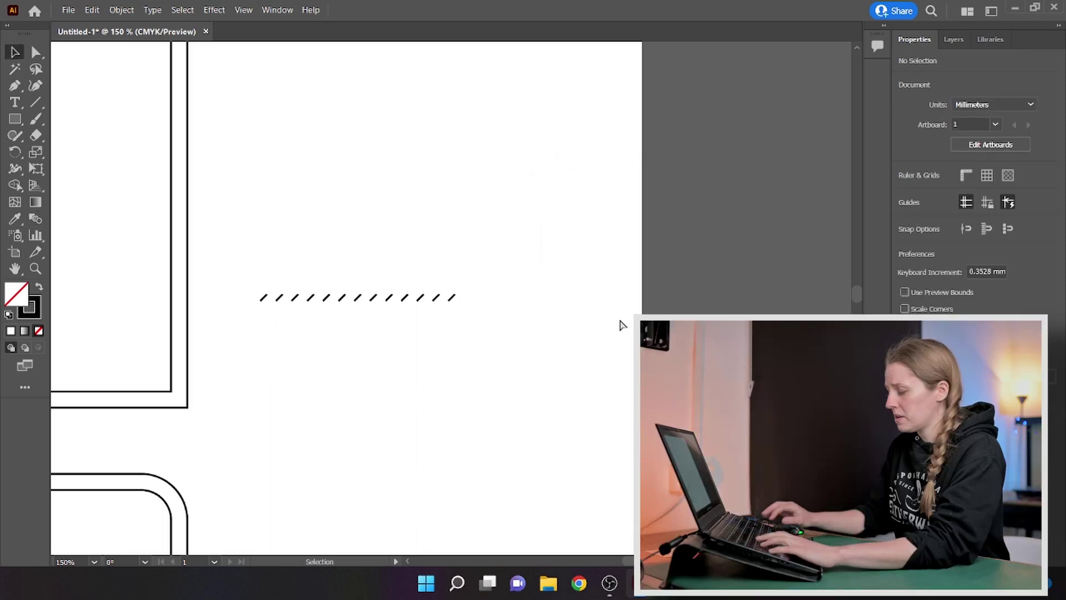
# Step: Duplicate the blended row of slanted lines about 23 mm above the original and set its stroke to 0.5 pt
pyautogui.hotkey('ctrl', '-')
pyautogui.moveTo(437, 230); pyautogui.dragTo(528, 245)
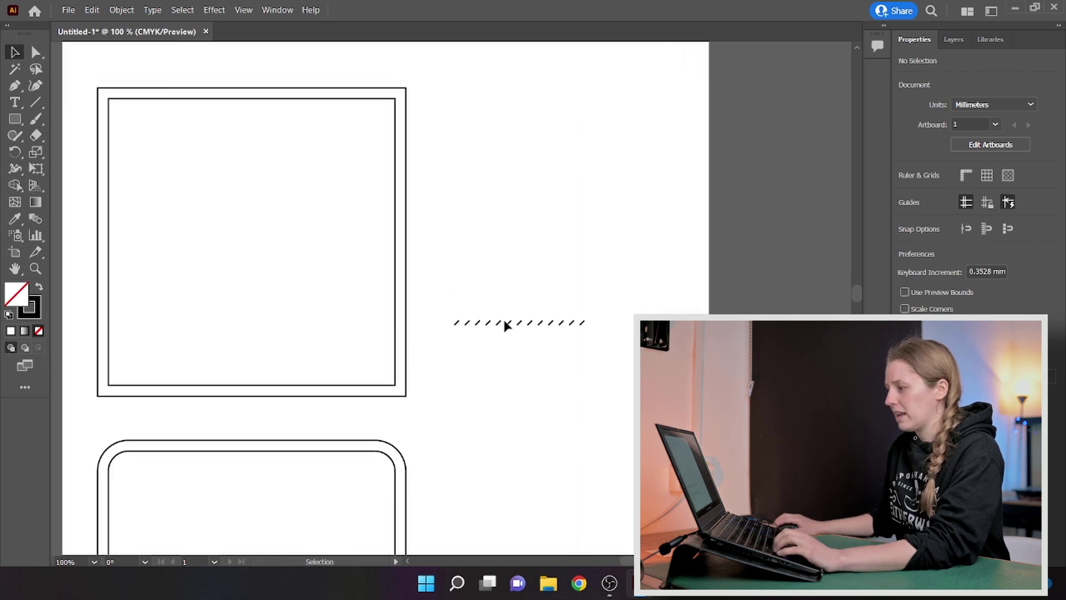
pyautogui.moveTo(512, 329); pyautogui.dragTo(522, 257)
pyautogui.click(547, 340)
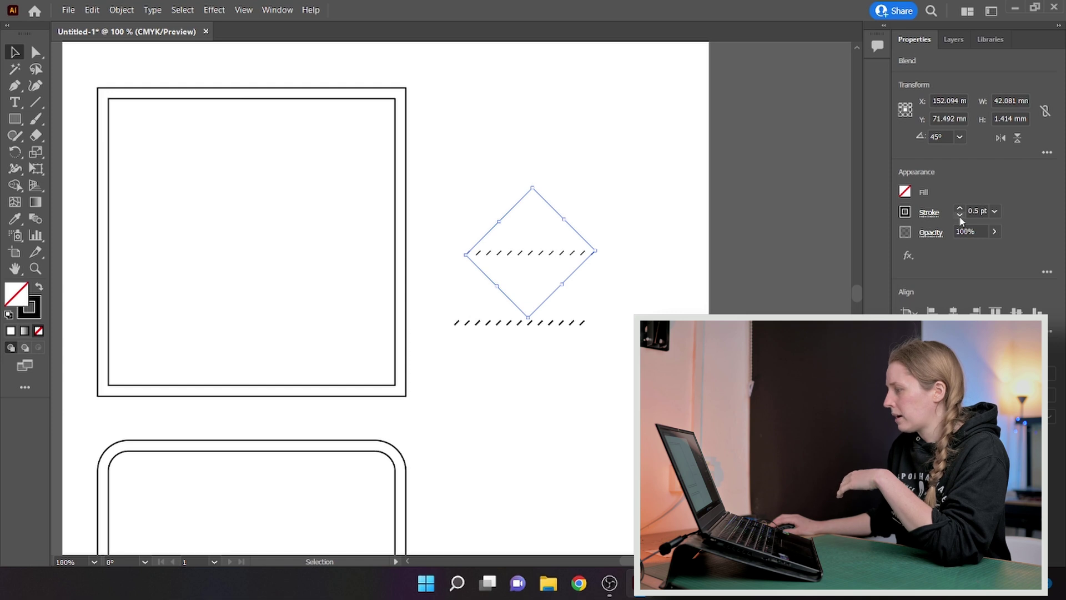
pyautogui.click(743, 222)
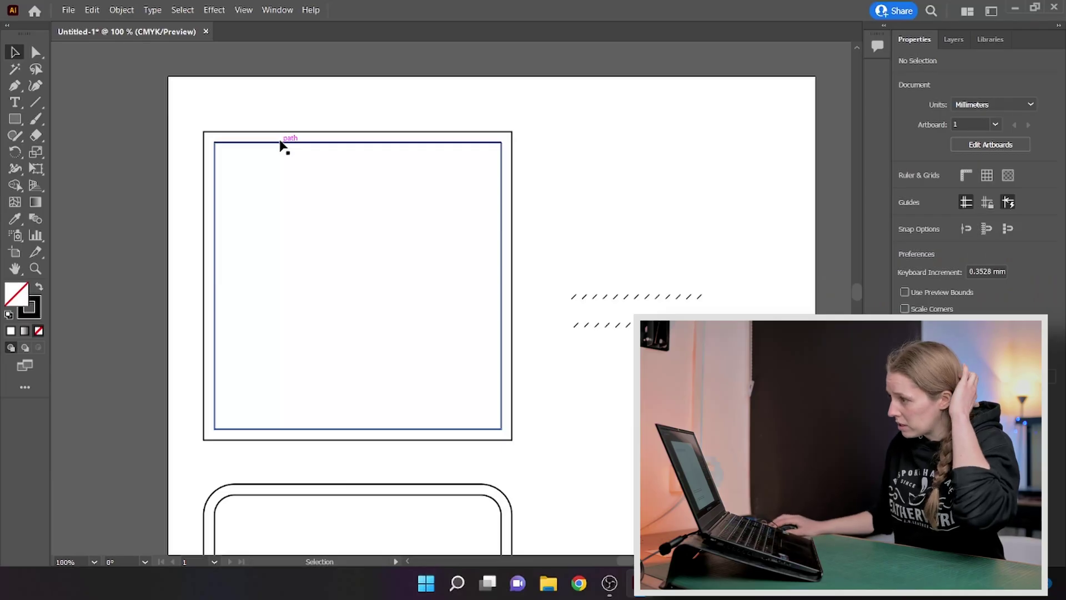
# Step: Cut the inner square path open at its upper-left corner with the Scissors tool
pyautogui.click(281, 143)
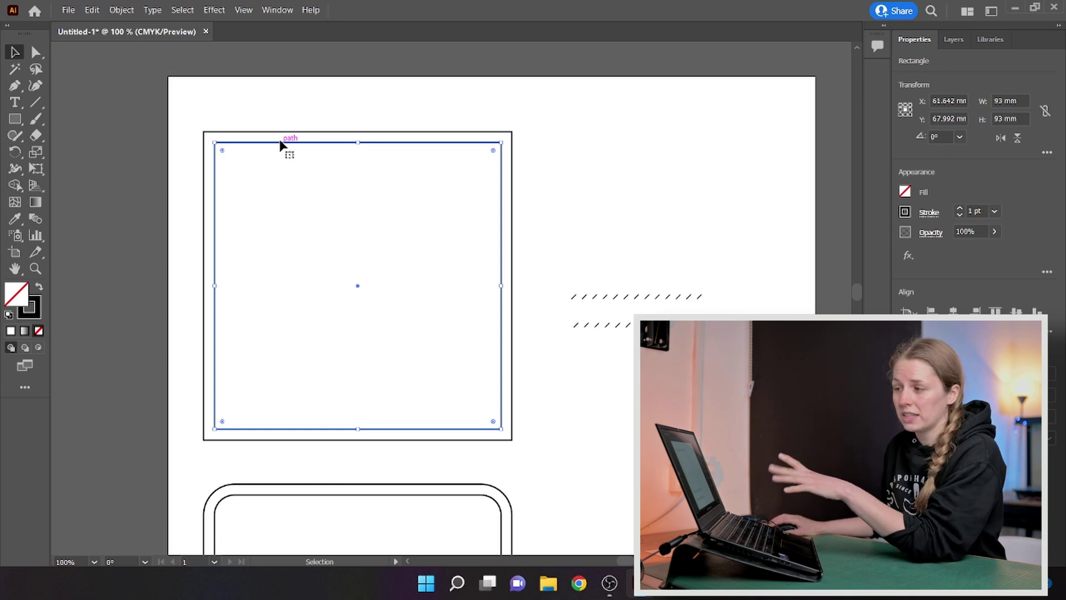
pyautogui.click(40, 138)
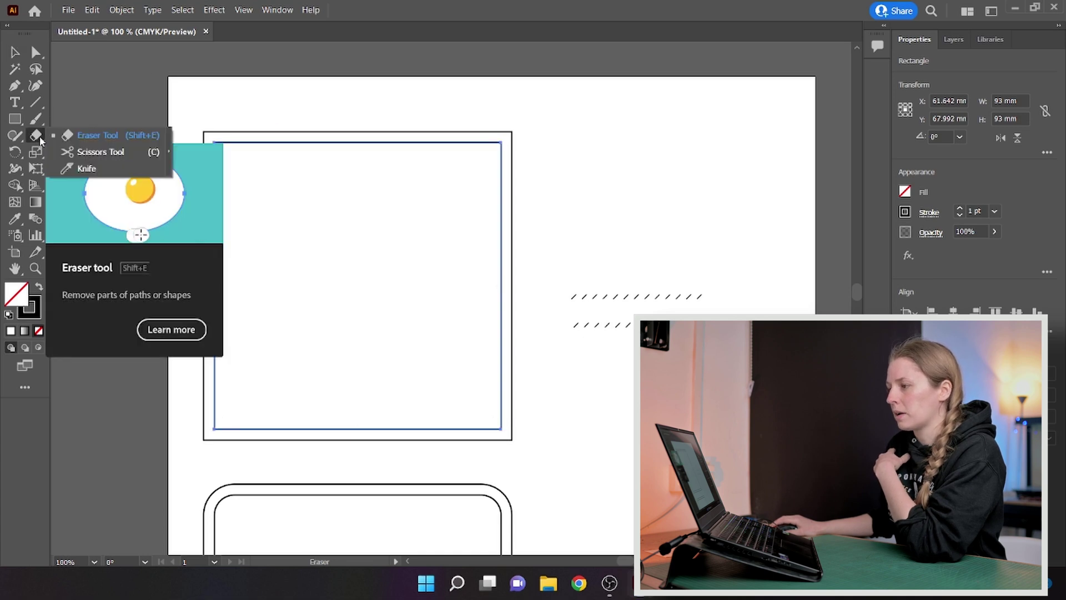
pyautogui.click(94, 153)
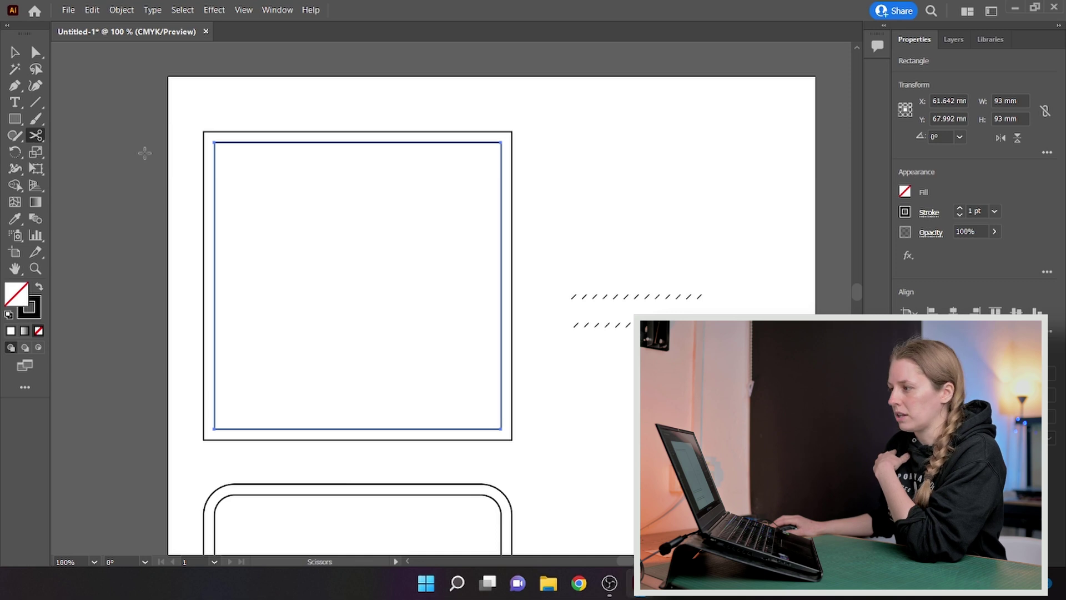
pyautogui.click(215, 142)
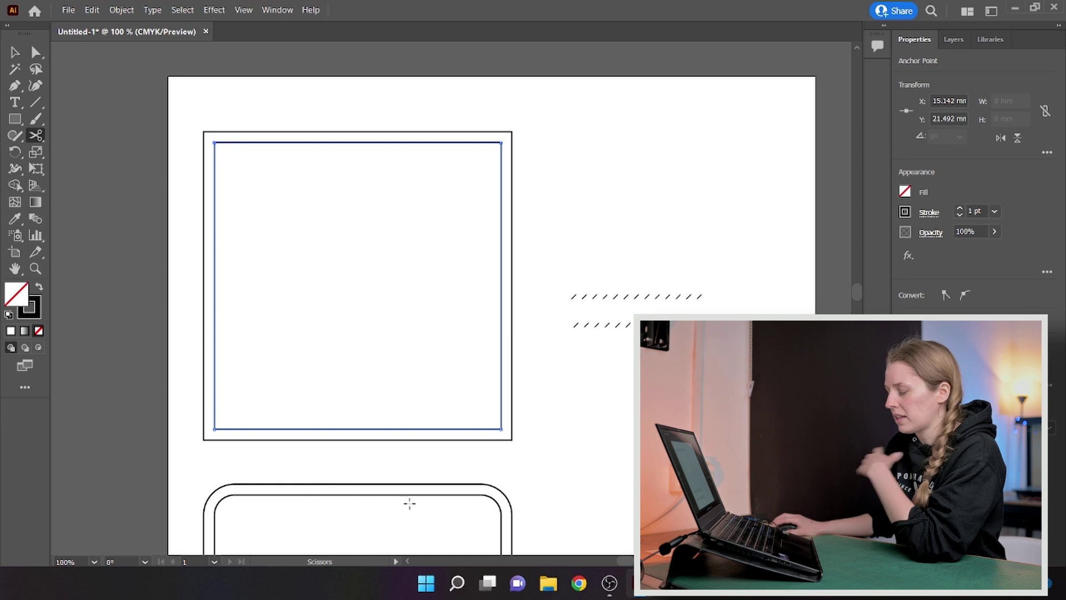
# Step: Cut the inner rounded-square path open near the middle of its top edge with the Scissors tool
pyautogui.moveTo(433, 428); pyautogui.dragTo(447, 270)
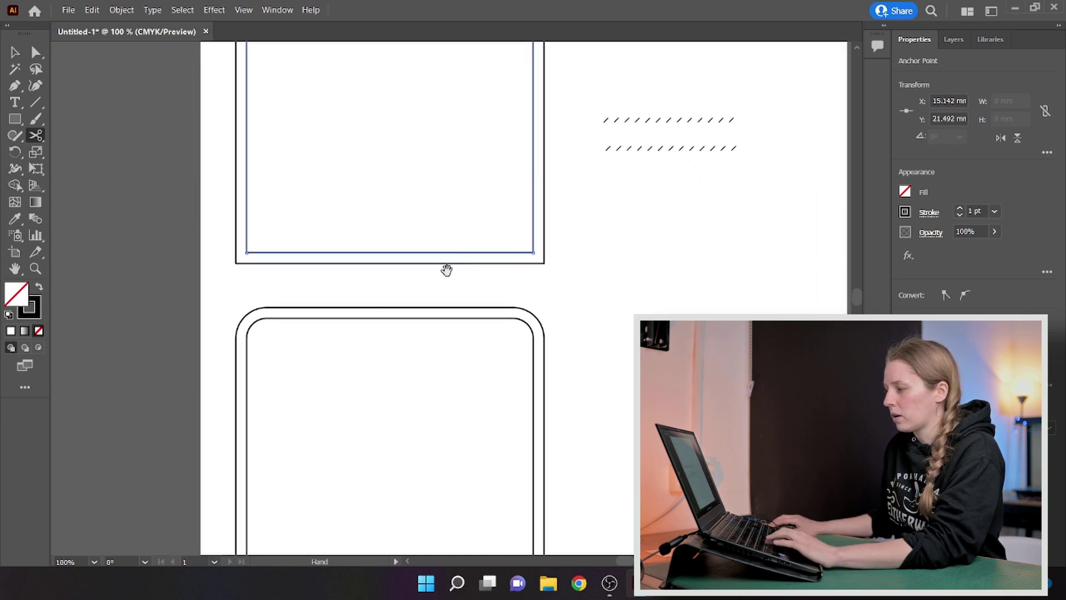
pyautogui.click(395, 322)
pyautogui.scroll(3, 598, 336)
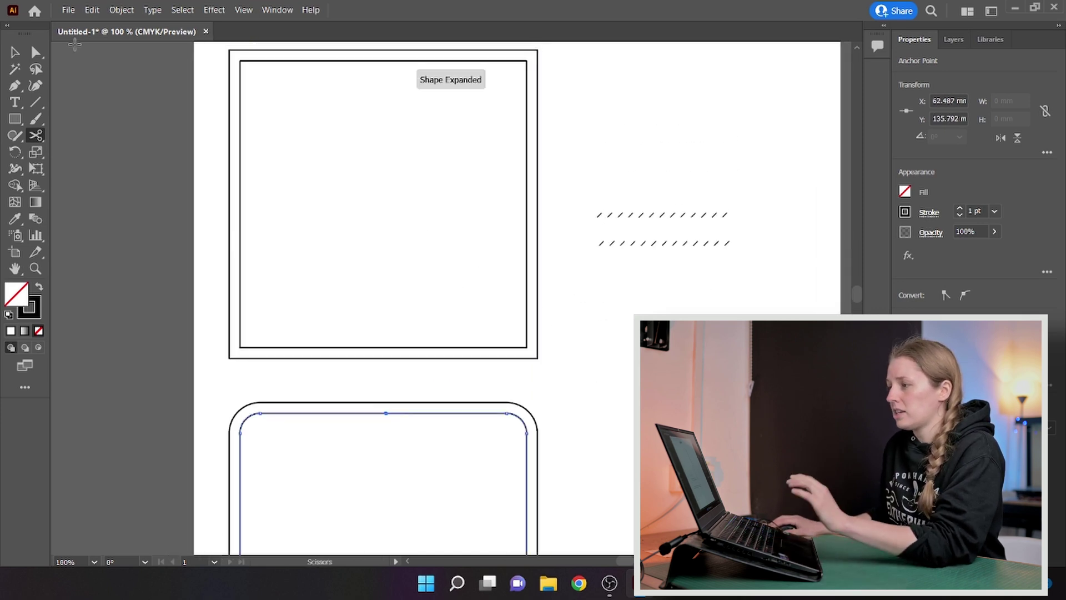
pyautogui.press('v')
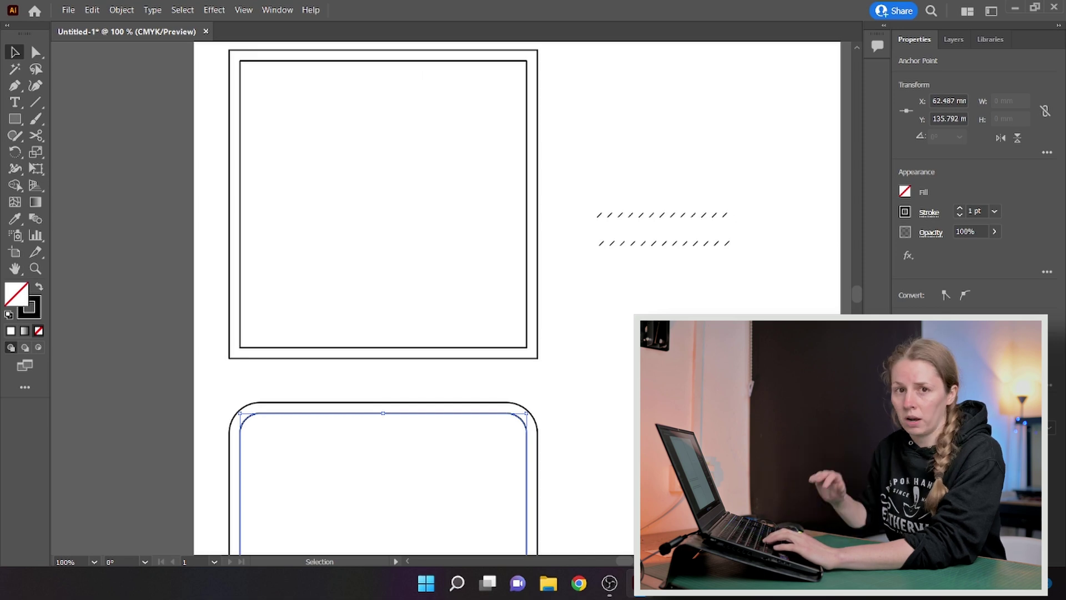
# Step: Replace the spine of the upper blended row of slanted lines with the inner square path
pyautogui.moveTo(645, 338); pyautogui.dragTo(631, 438)
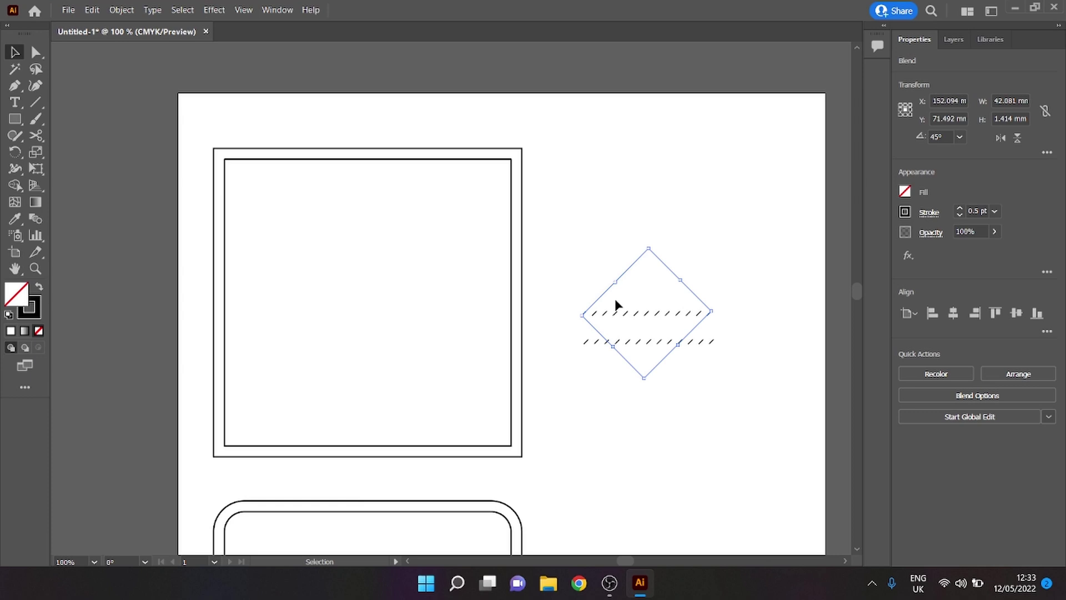
pyautogui.keyDown('shift'); pyautogui.click(419, 161); pyautogui.keyUp('shift')
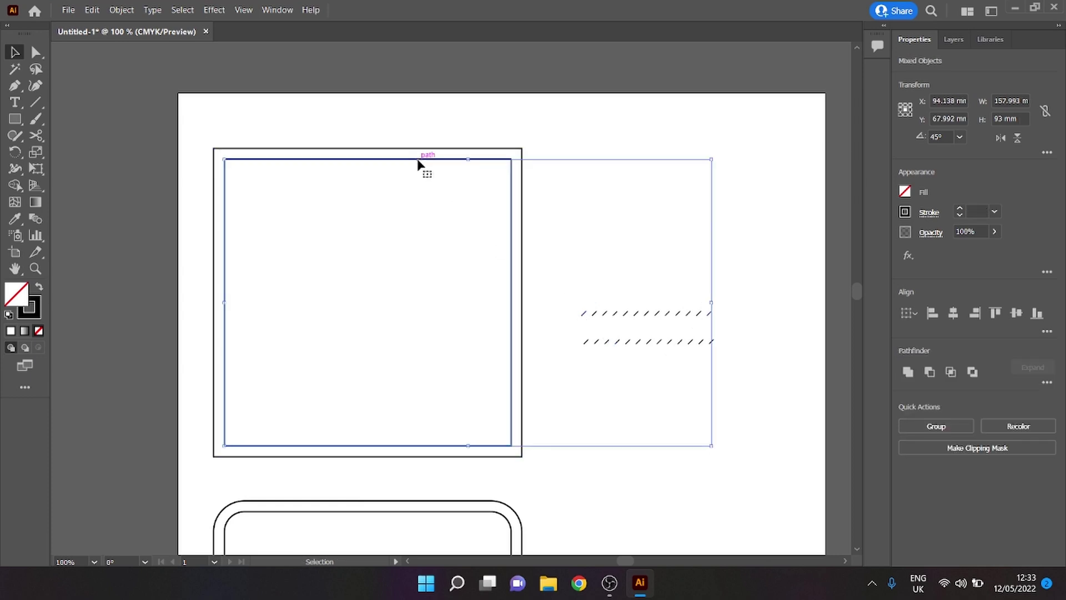
pyautogui.click(121, 10)
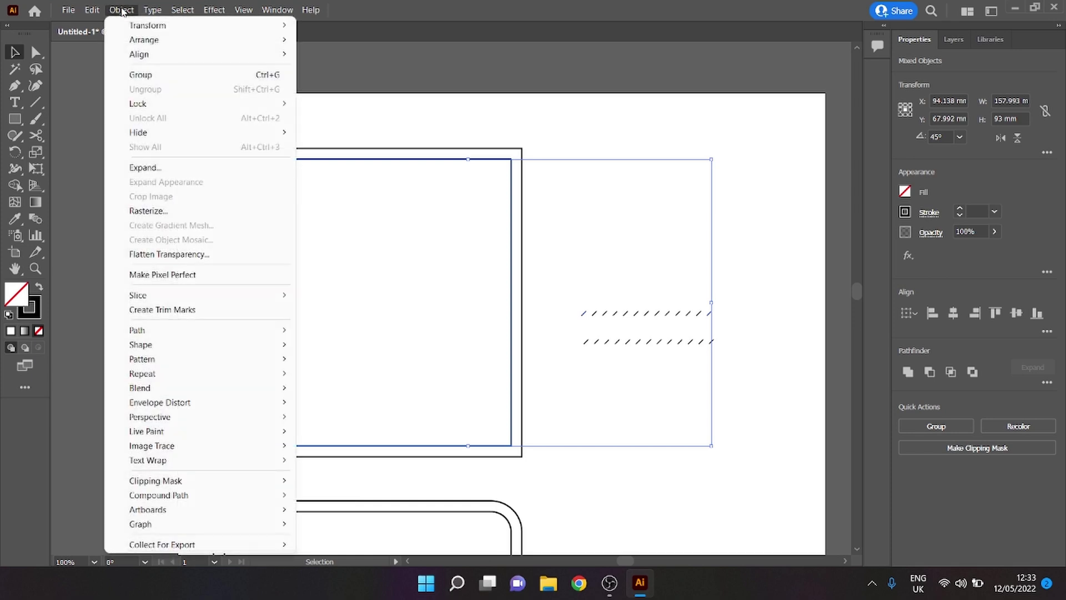
pyautogui.moveTo(287, 391)
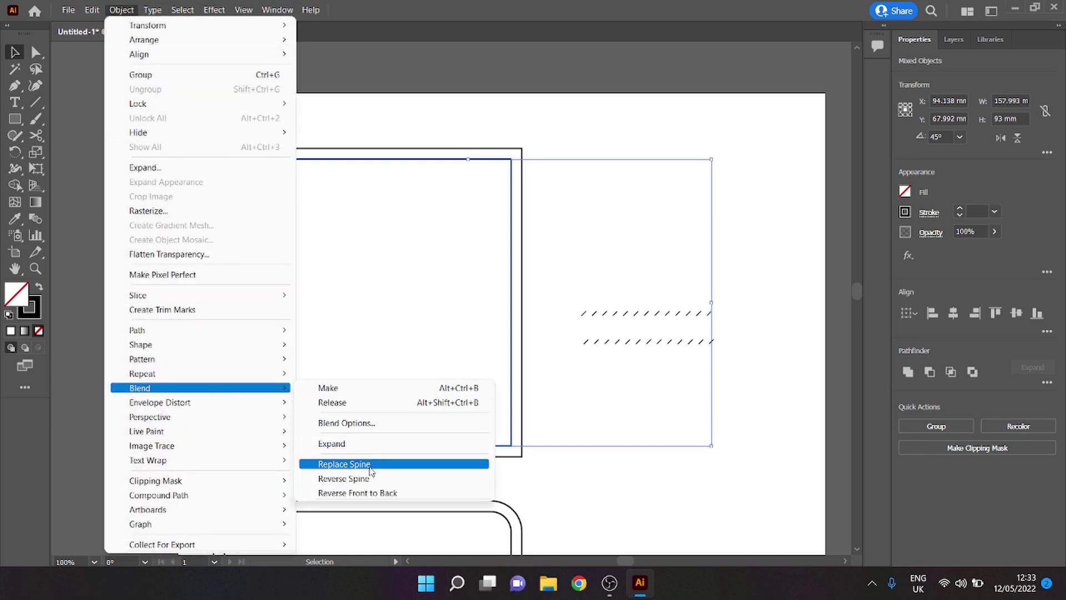
pyautogui.click(345, 464)
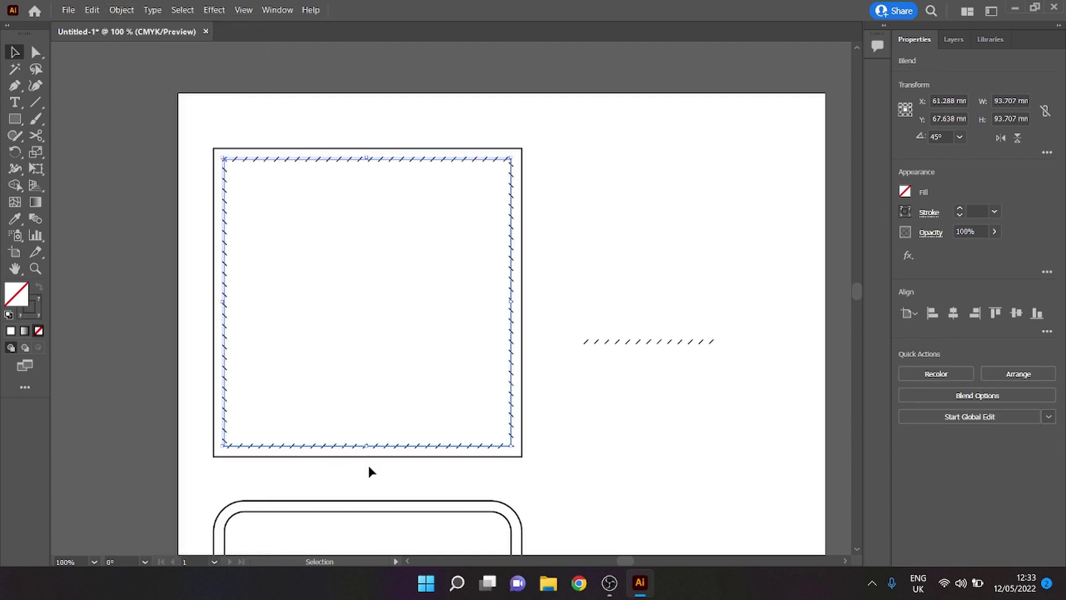
pyautogui.click(577, 256)
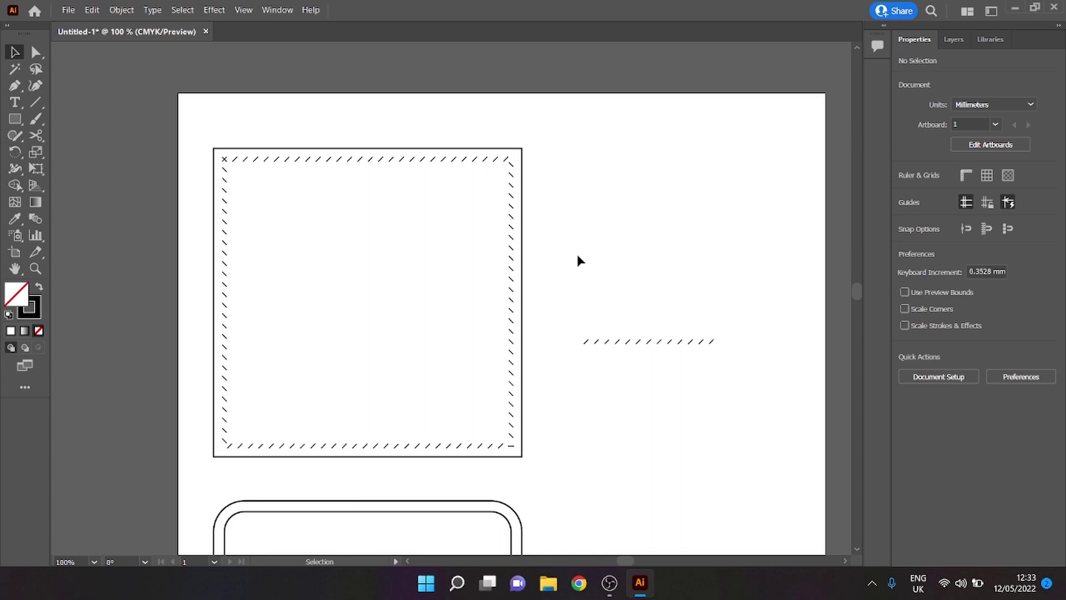
# Step: Set the specified distance of the square's stitch-mark blend to 3 mm
pyautogui.click(444, 159)
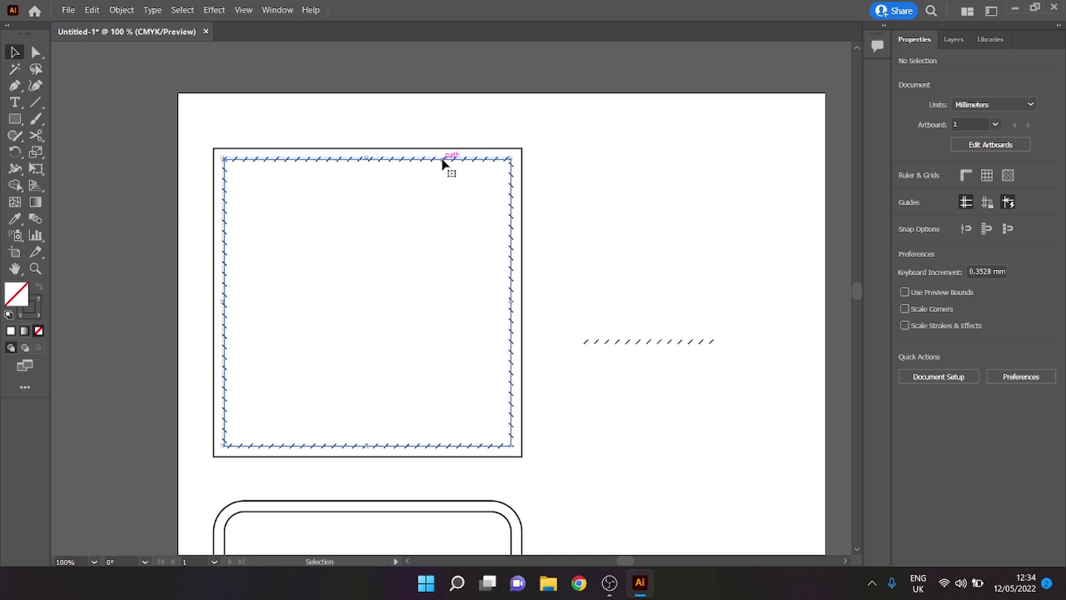
pyautogui.doubleClick(32, 219)
pyautogui.press('Tab')
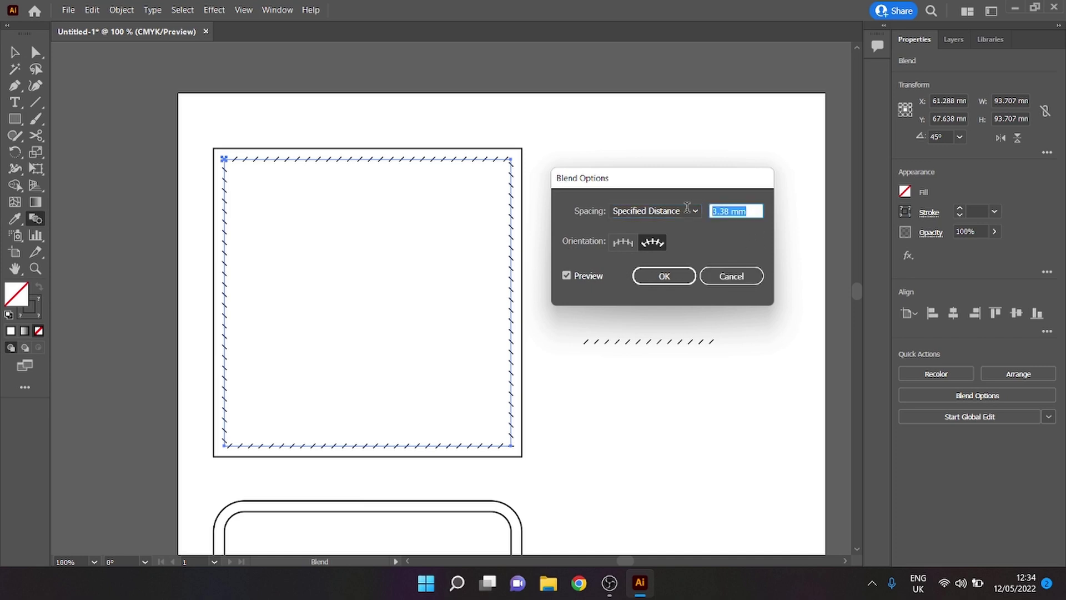
pyautogui.write('3')
pyautogui.click(669, 272)
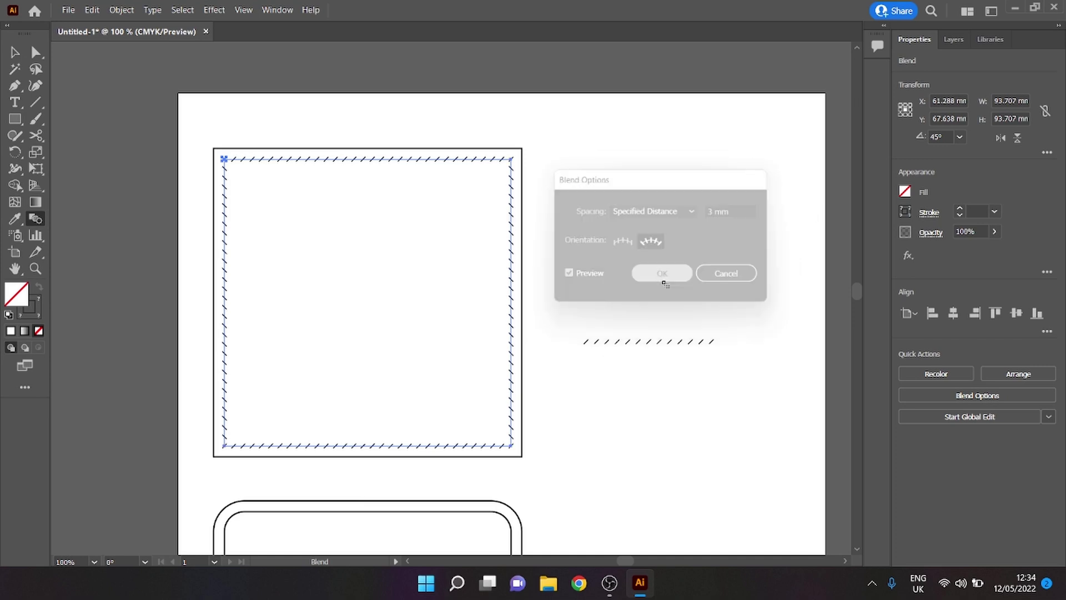
# Step: Set the specified distance of the square's stitch-mark blend to 3.5 mm
pyautogui.doubleClick(40, 217)
pyautogui.press('Tab')
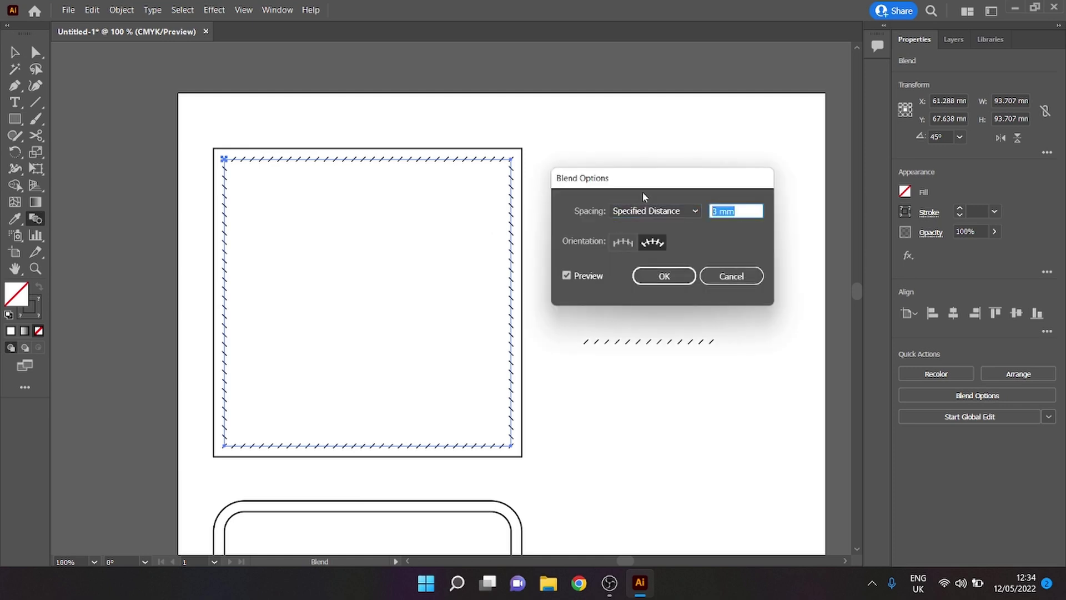
pyautogui.write('3.5')
pyautogui.press('Return')
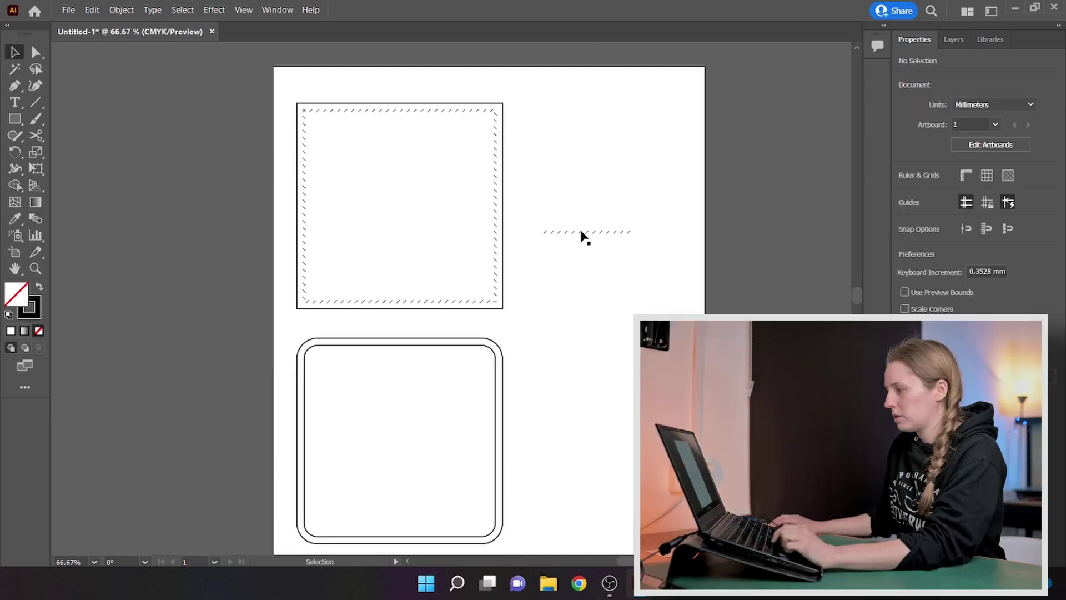
# Step: Duplicate the remaining slanted-line row about 17 mm above itself, and replace the original row's blend spine with the inner rounded-square path
pyautogui.moveTo(581, 231); pyautogui.dragTo(588, 200)
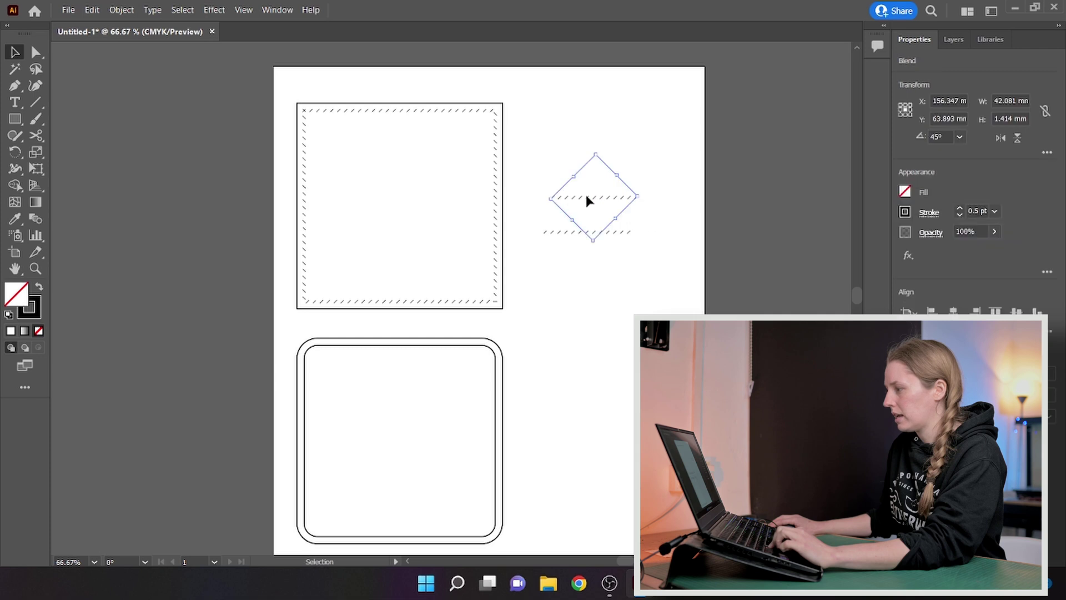
pyautogui.click(478, 345)
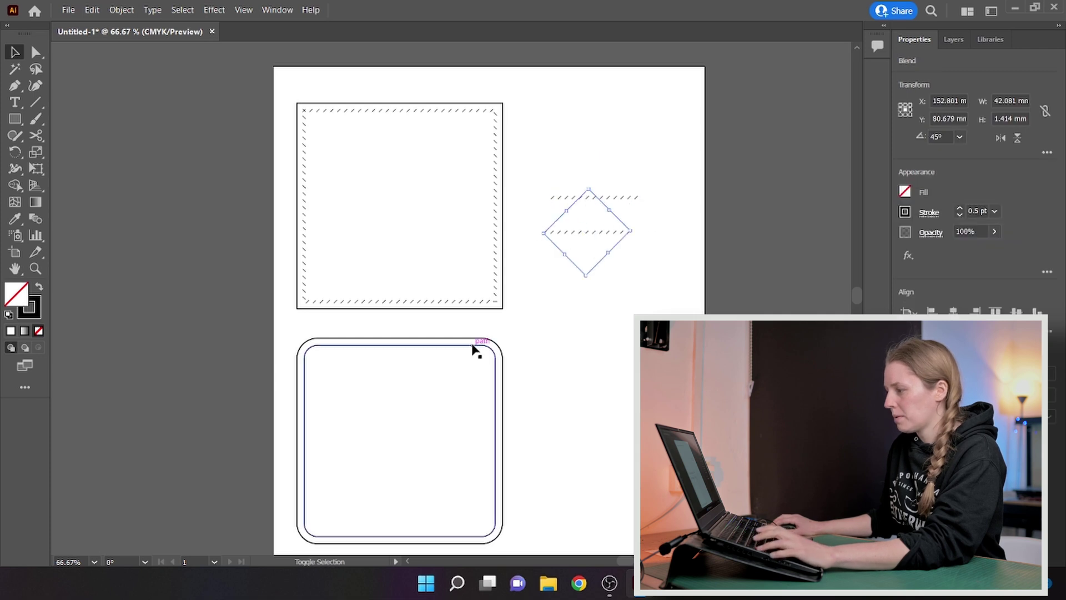
pyautogui.keyDown('shift'); pyautogui.click(625, 231); pyautogui.keyUp('shift')
pyautogui.click(123, 10)
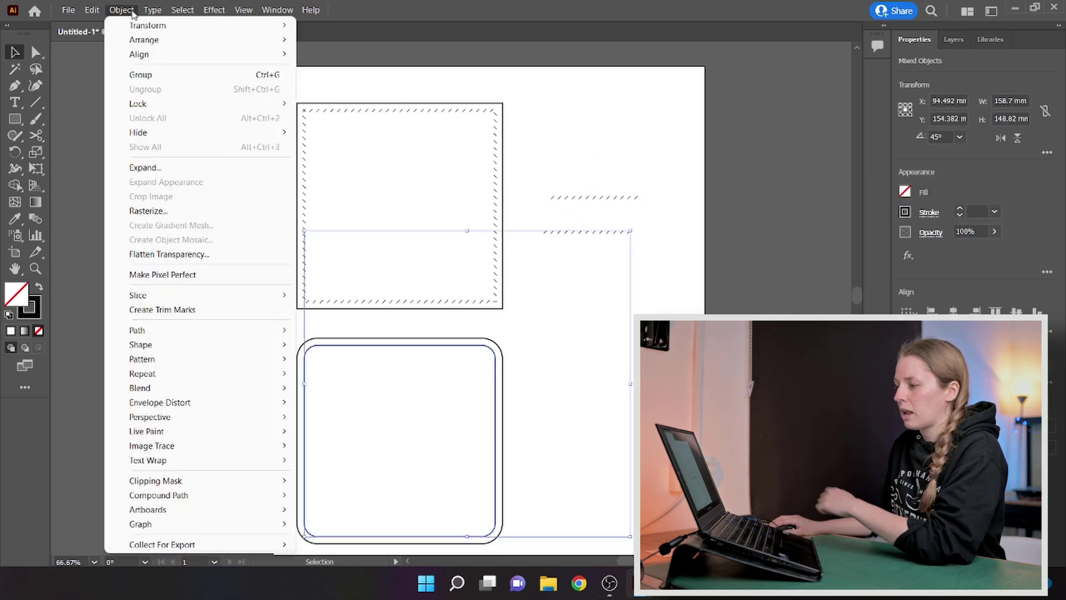
pyautogui.moveTo(222, 387)
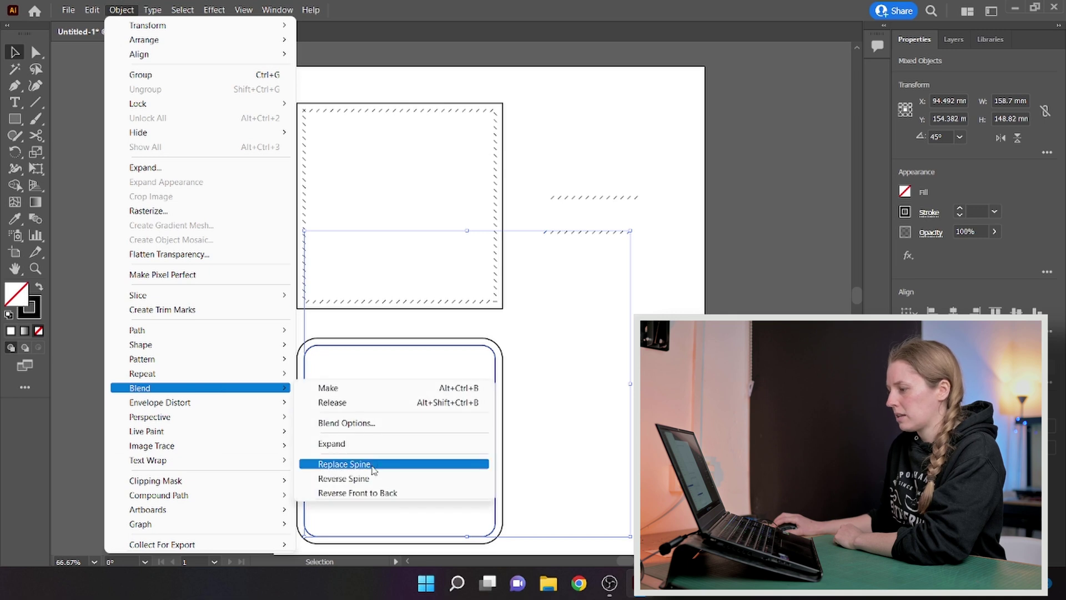
pyautogui.click(361, 464)
pyautogui.click(512, 376)
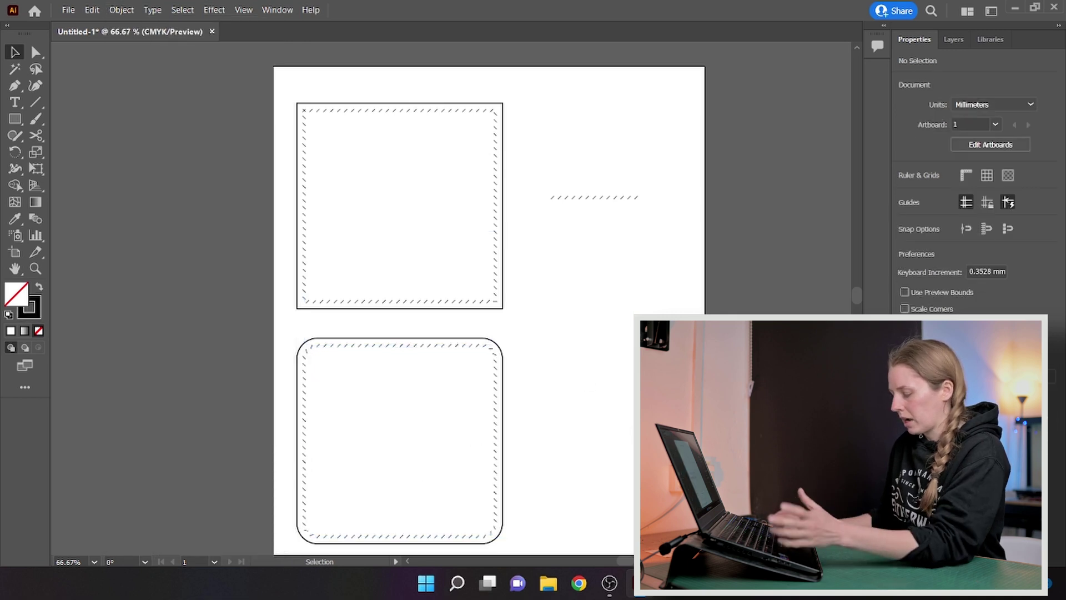
# Step: Set the orientation of the rounded square's stitch-mark blend to Align to Page
pyautogui.hotkey('ctrl', '+')
pyautogui.scroll(-5, 690, 457)
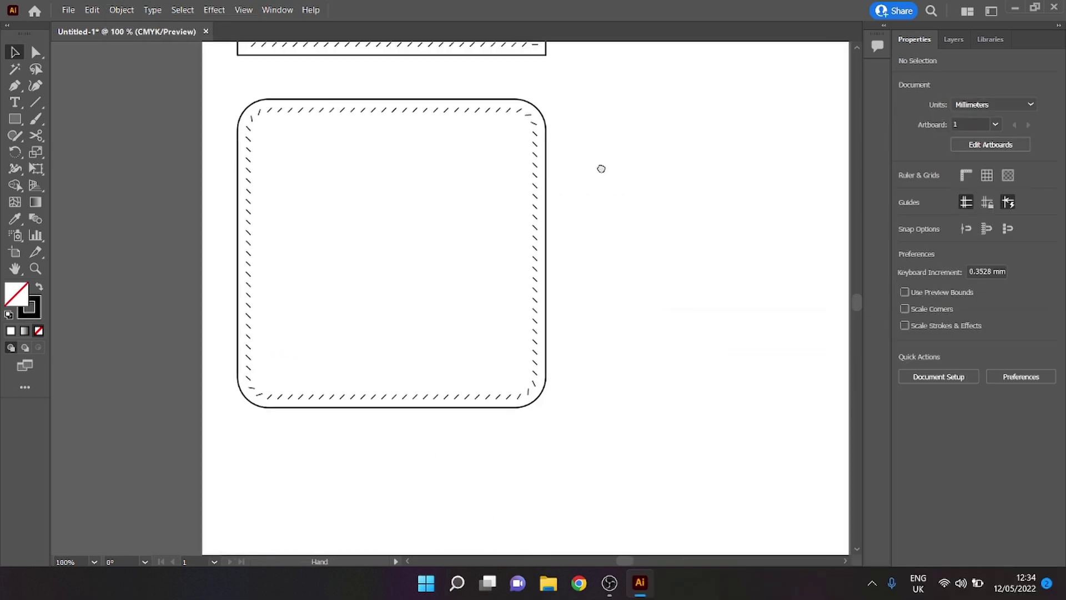
pyautogui.click(400, 131)
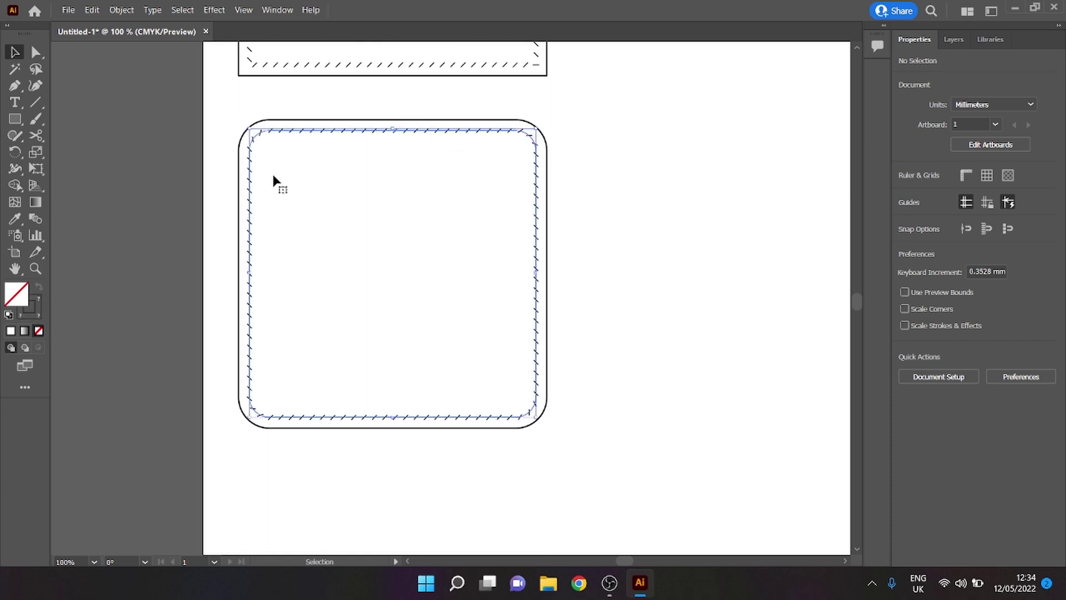
pyautogui.click(38, 221)
pyautogui.doubleClick(37, 222)
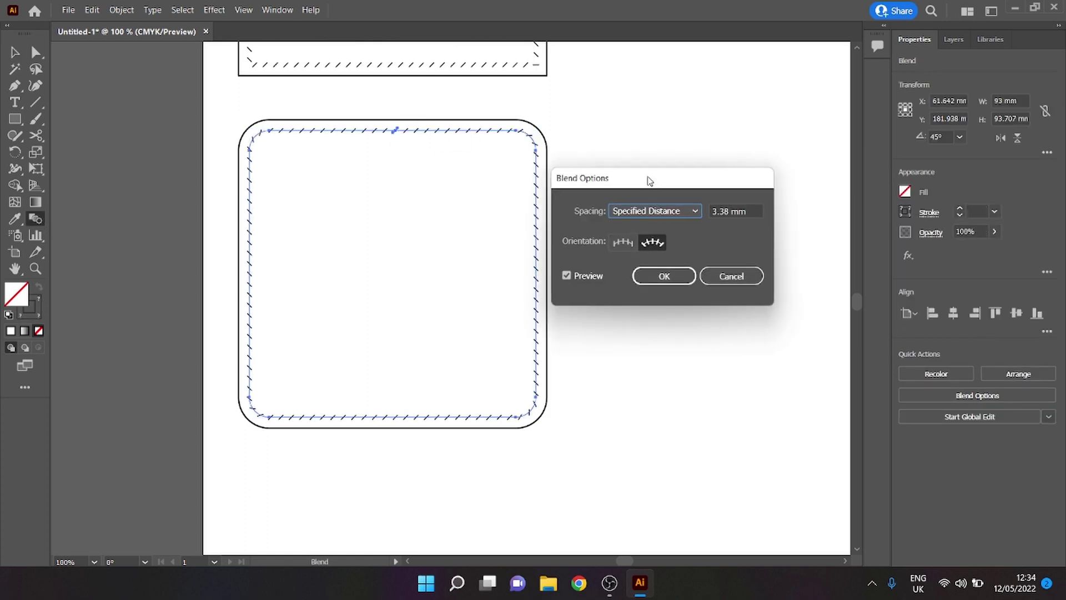
pyautogui.moveTo(650, 180); pyautogui.dragTo(716, 152)
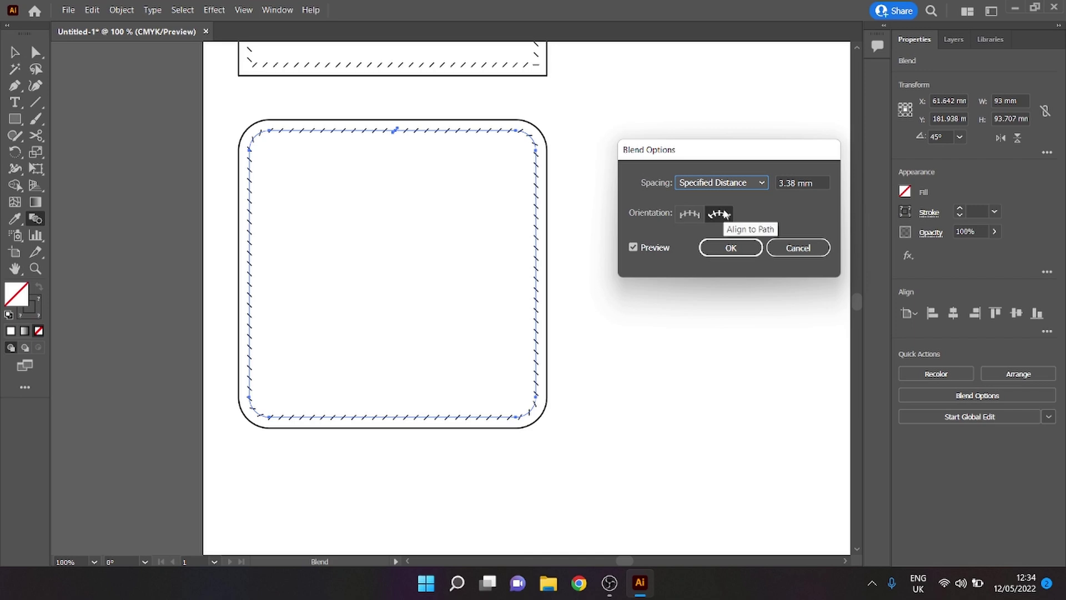
pyautogui.click(689, 213)
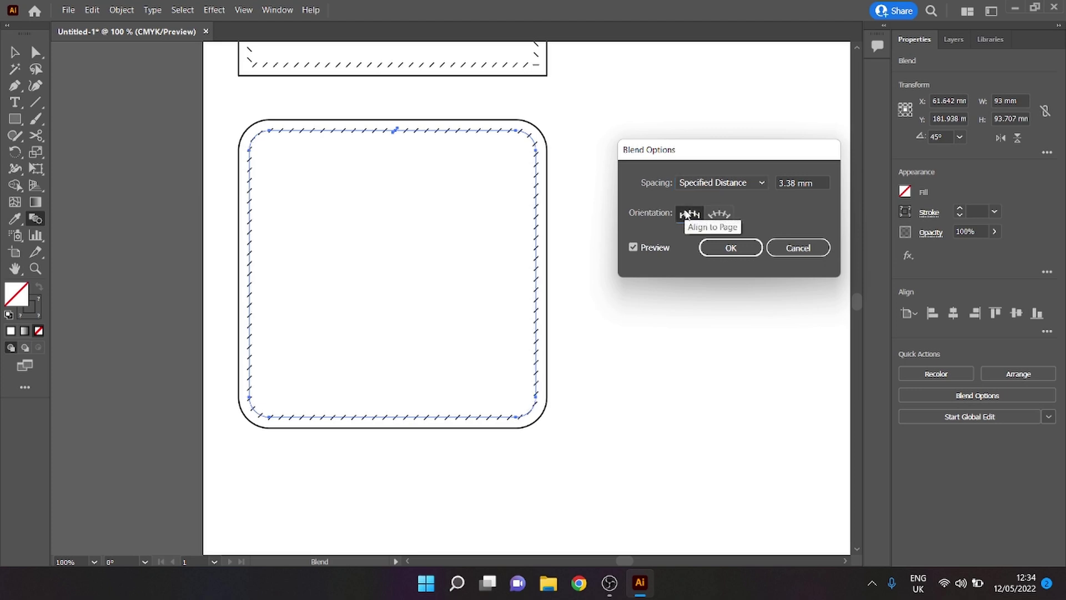
pyautogui.click(748, 251)
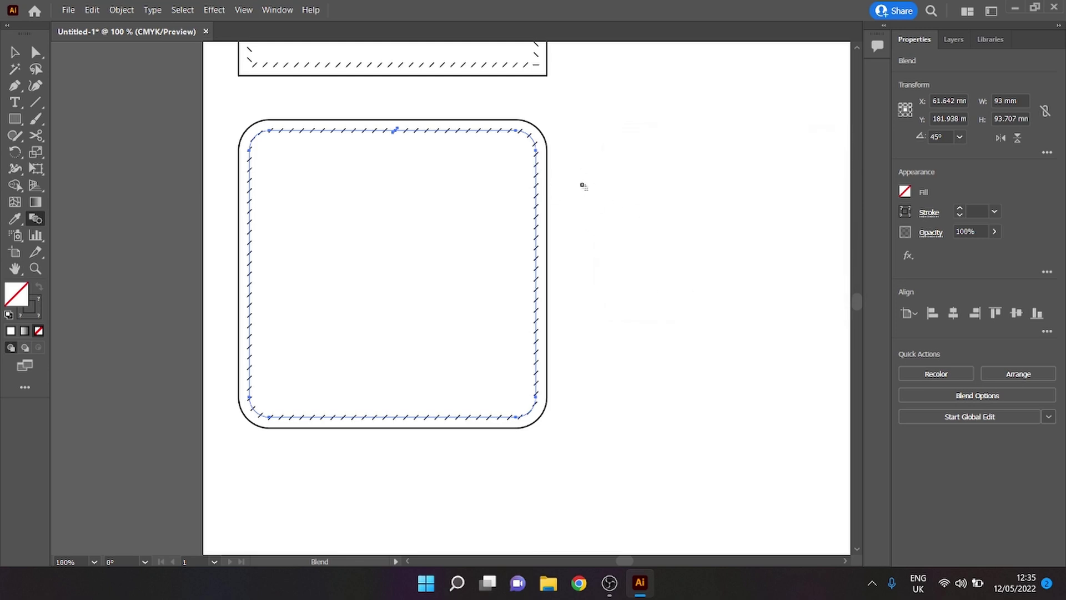
pyautogui.click(10, 52)
pyautogui.click(691, 291)
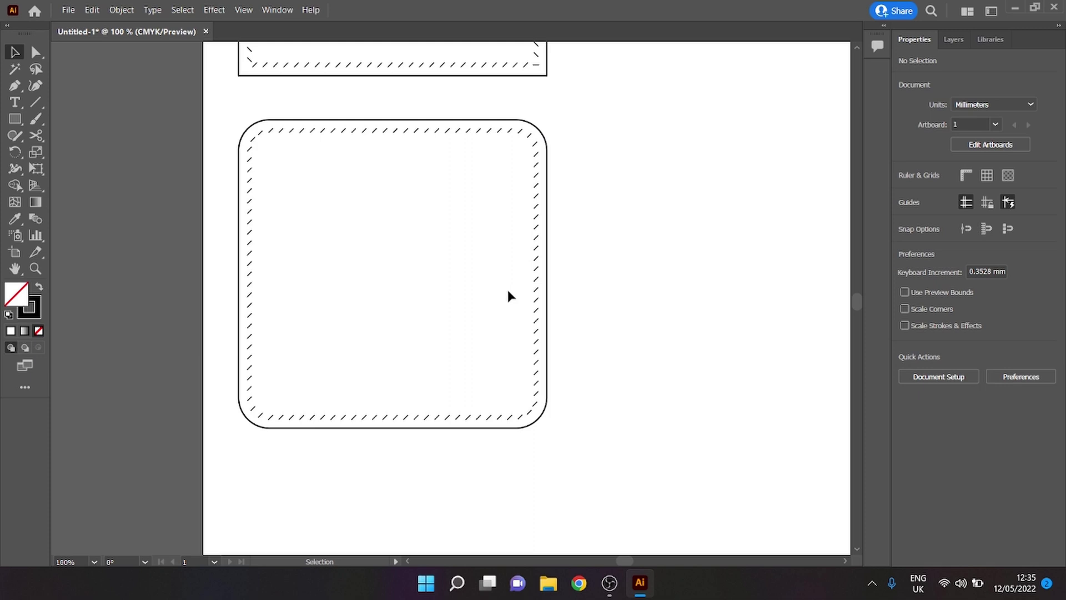
# Step: Set the orientation of the rounded square's stitch-mark blend back to Align to Path
pyautogui.click(381, 131)
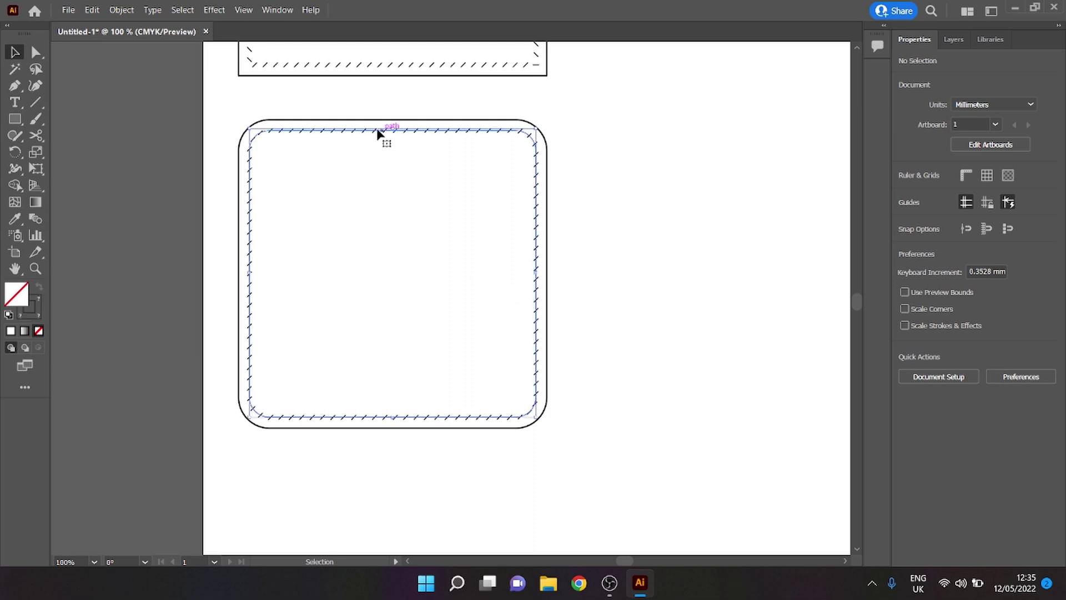
pyautogui.click(32, 220)
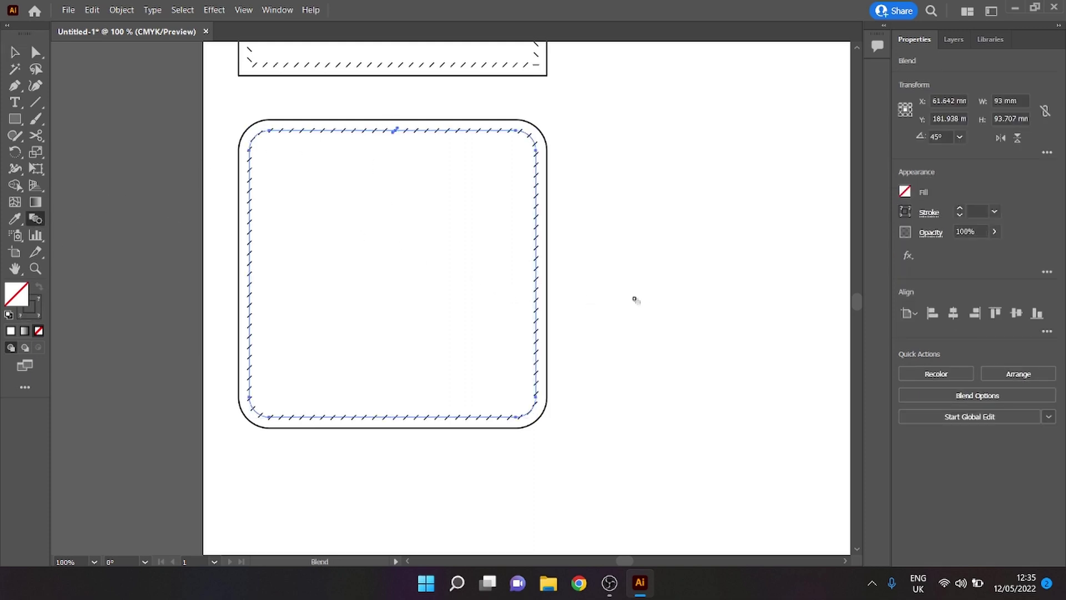
pyautogui.doubleClick(35, 218)
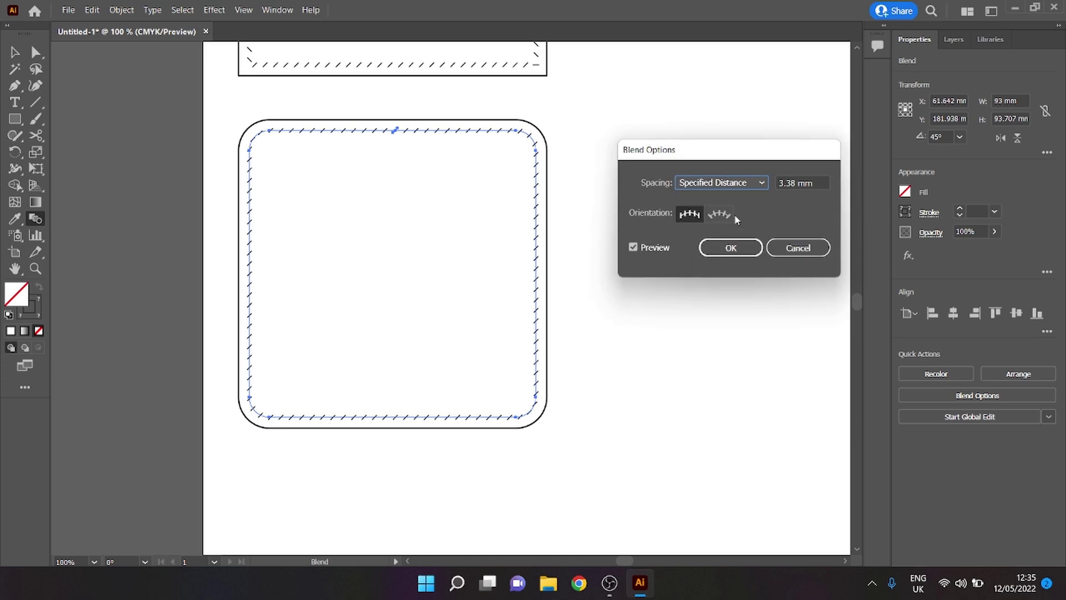
pyautogui.click(720, 215)
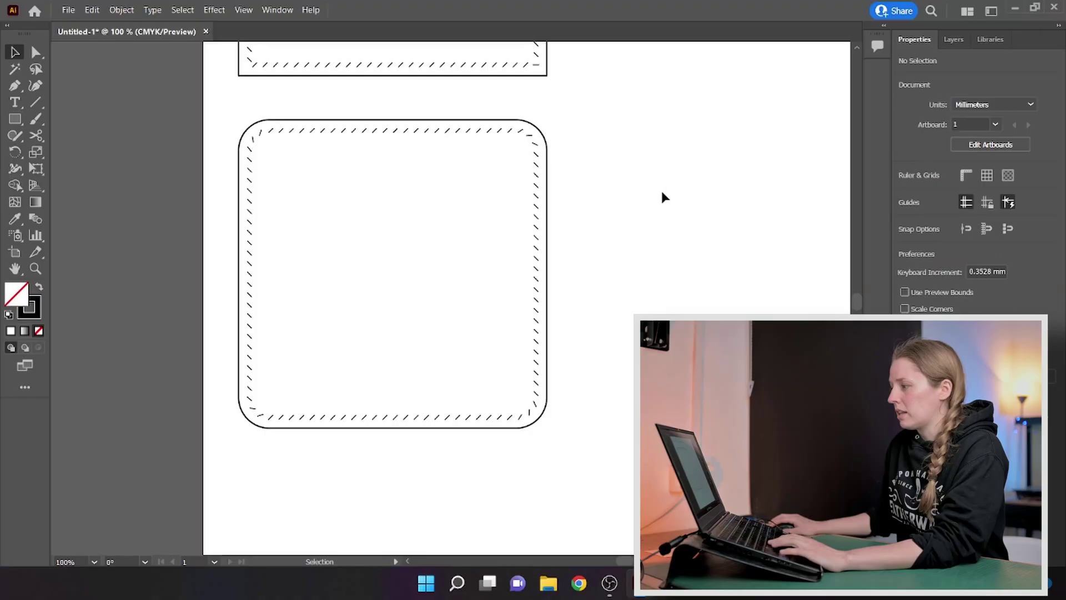
pyautogui.hotkey('ctrl', '-')
pyautogui.scroll(3, 611, 189)
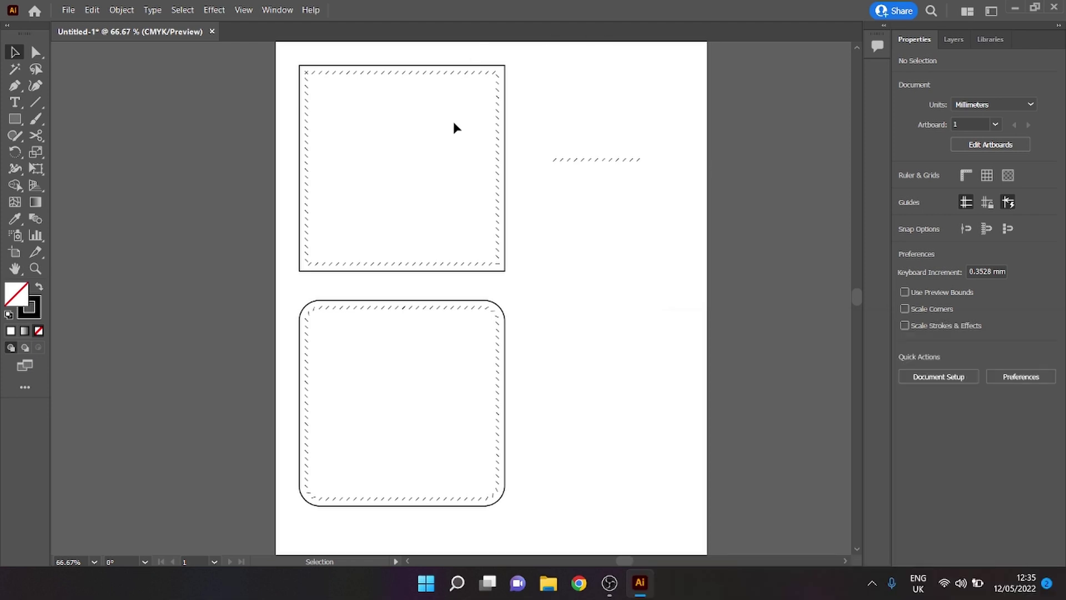
# Step: Try to replace the square's stitch-mark blend with a new inner path offset by -3.5 mm from its outline
pyautogui.hotkey('ctrl', '1')
pyautogui.scroll(5, 421, 363)
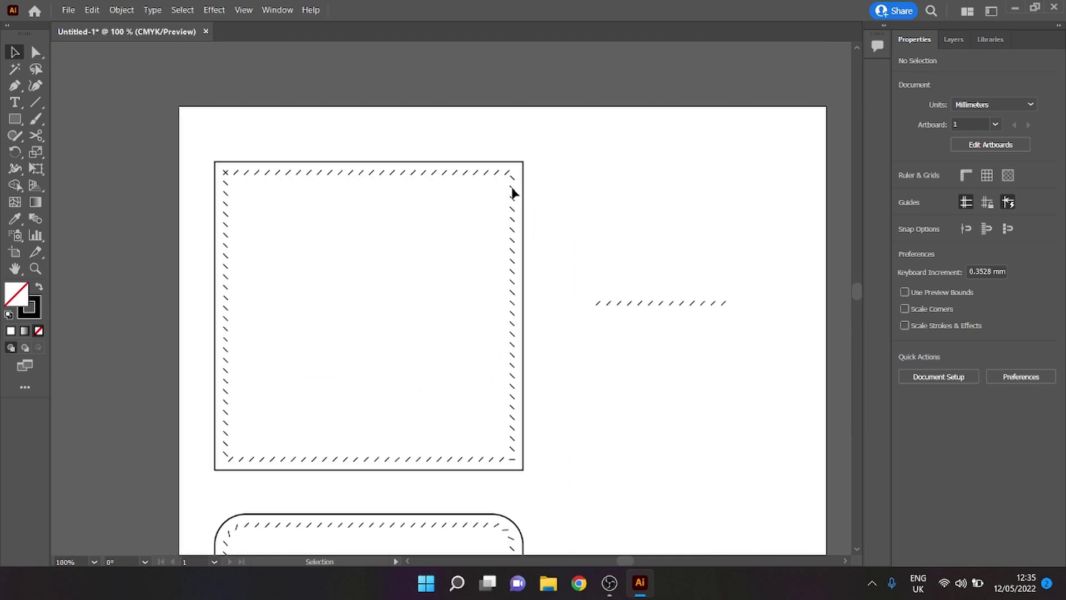
pyautogui.click(287, 177)
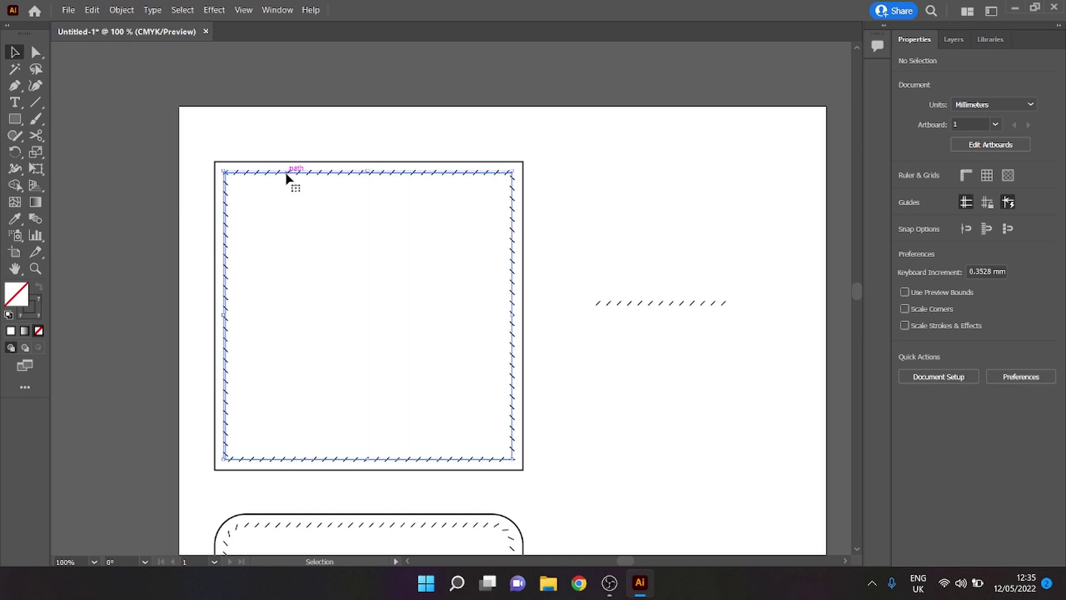
pyautogui.press('Delete')
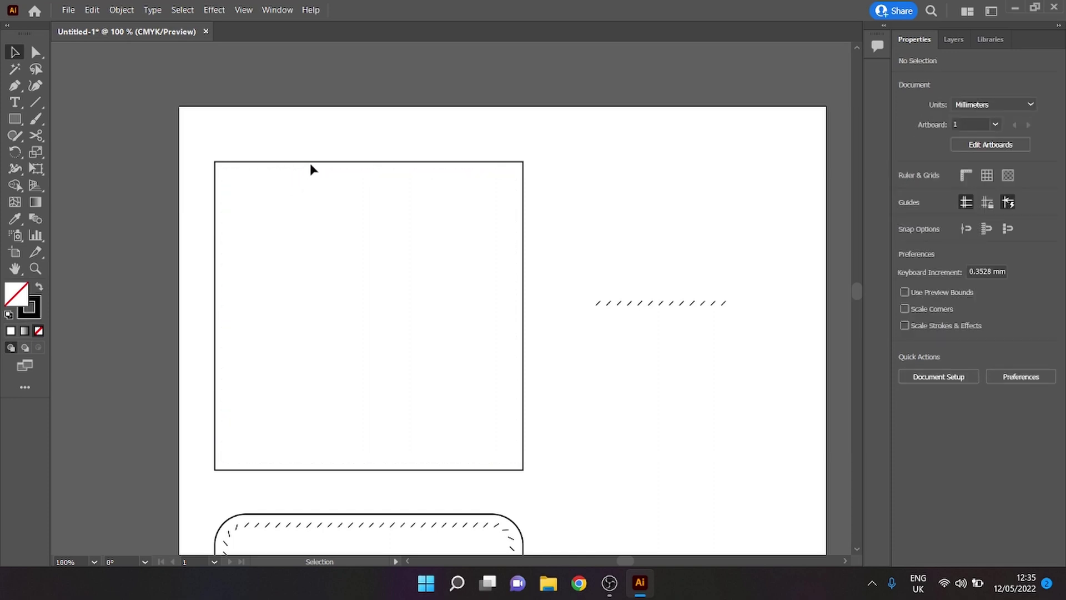
pyautogui.click(936, 374)
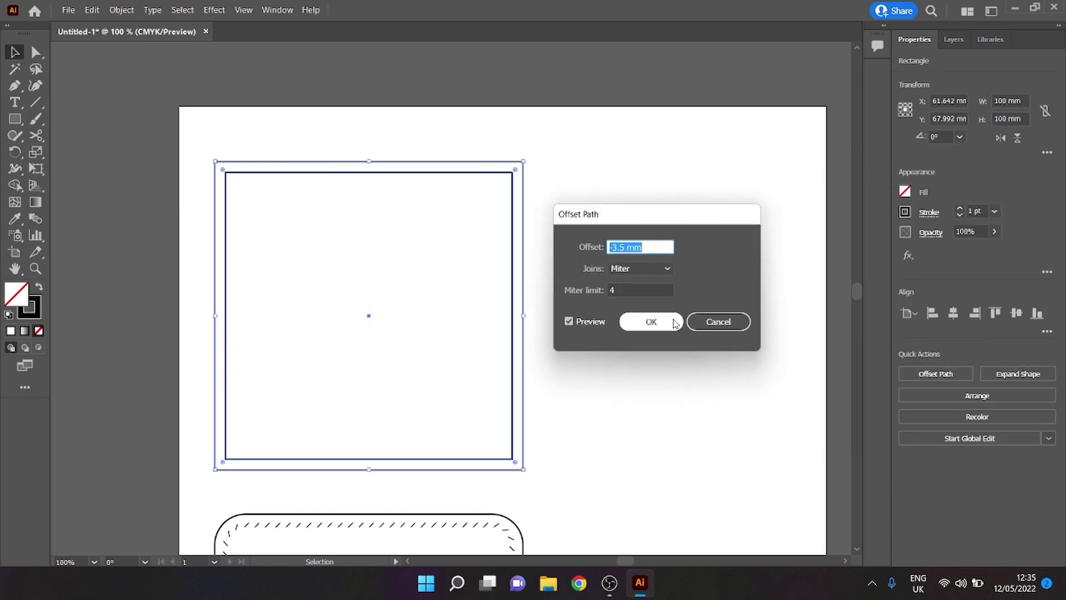
pyautogui.click(649, 318)
pyautogui.click(614, 206)
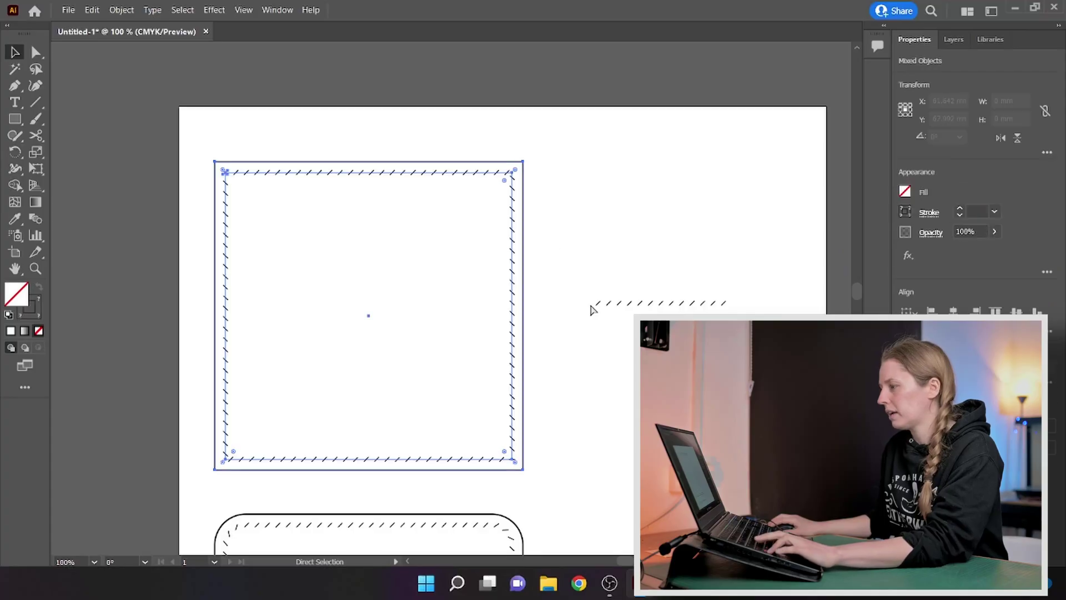
# Step: Move the square's stitch-mark blend off the artboard, leaving the outer square empty
pyautogui.click(544, 253)
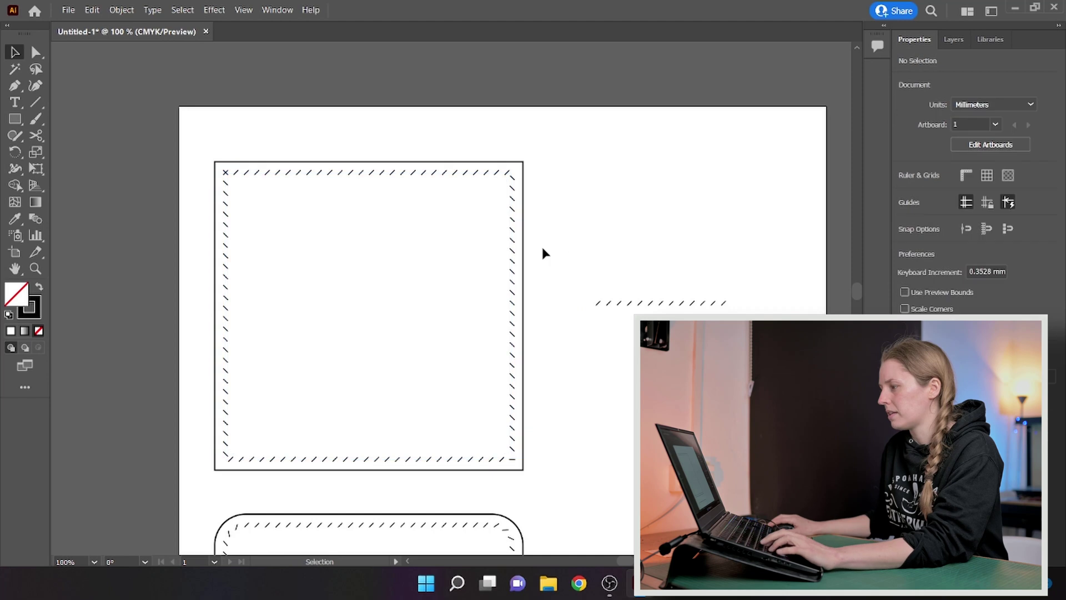
pyautogui.moveTo(515, 264); pyautogui.dragTo(150, 262)
pyautogui.click(511, 248)
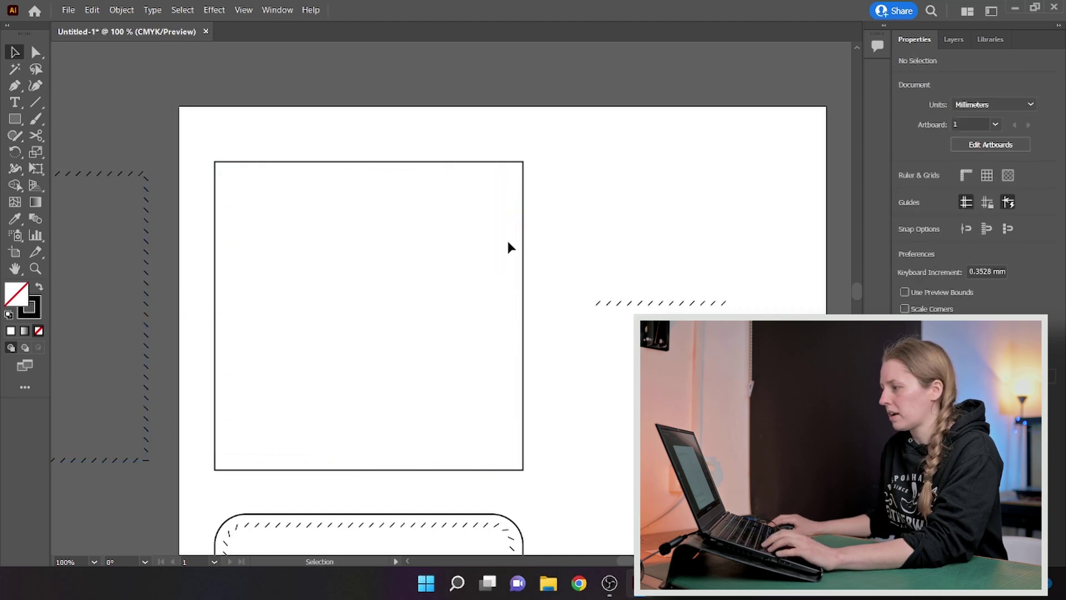
# Step: Offset the square's outline by -3.5 mm with Miter joins to create a new inner path
pyautogui.moveTo(564, 259); pyautogui.dragTo(565, 259)
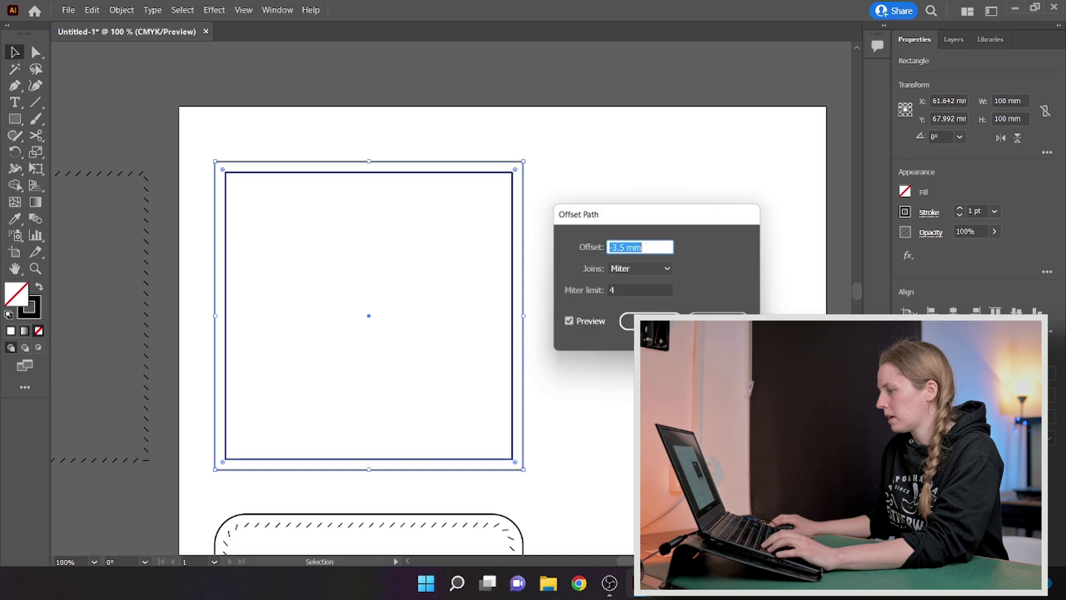
pyautogui.click(627, 321)
pyautogui.click(460, 198)
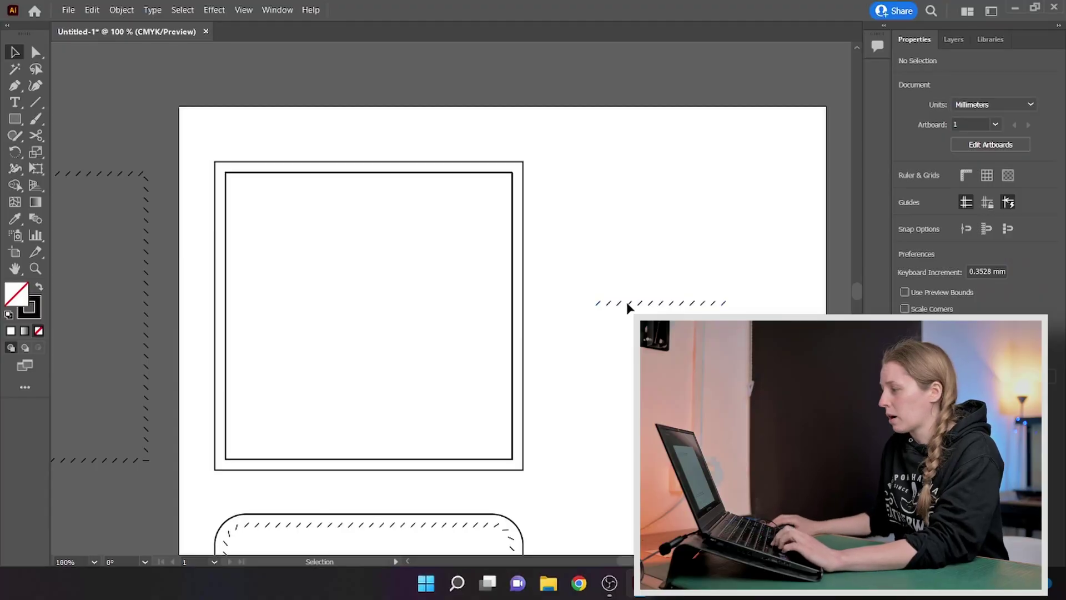
# Step: Duplicate the slanted-line row into four rows beside the square, plus a spare copy near the artboard's upper edge
pyautogui.moveTo(622, 306); pyautogui.dragTo(614, 281)
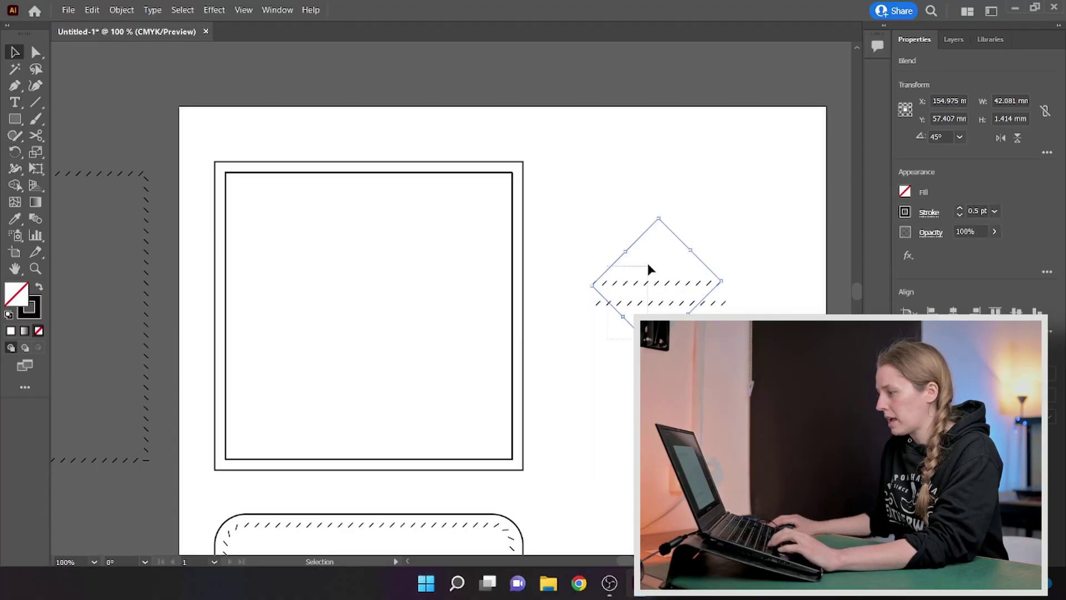
pyautogui.click(593, 253)
pyautogui.click(631, 284)
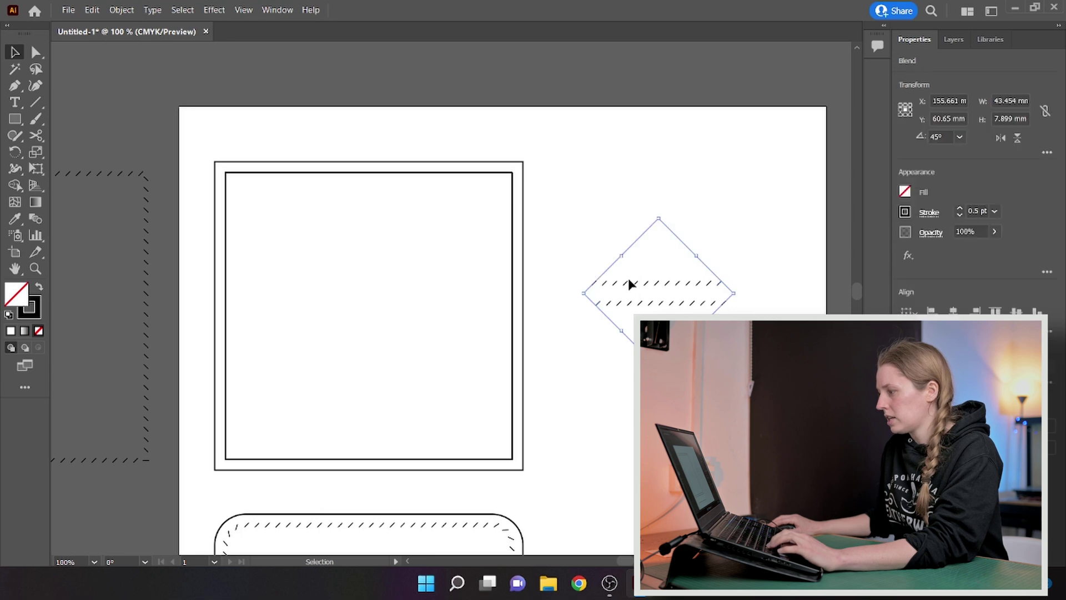
pyautogui.click(653, 284)
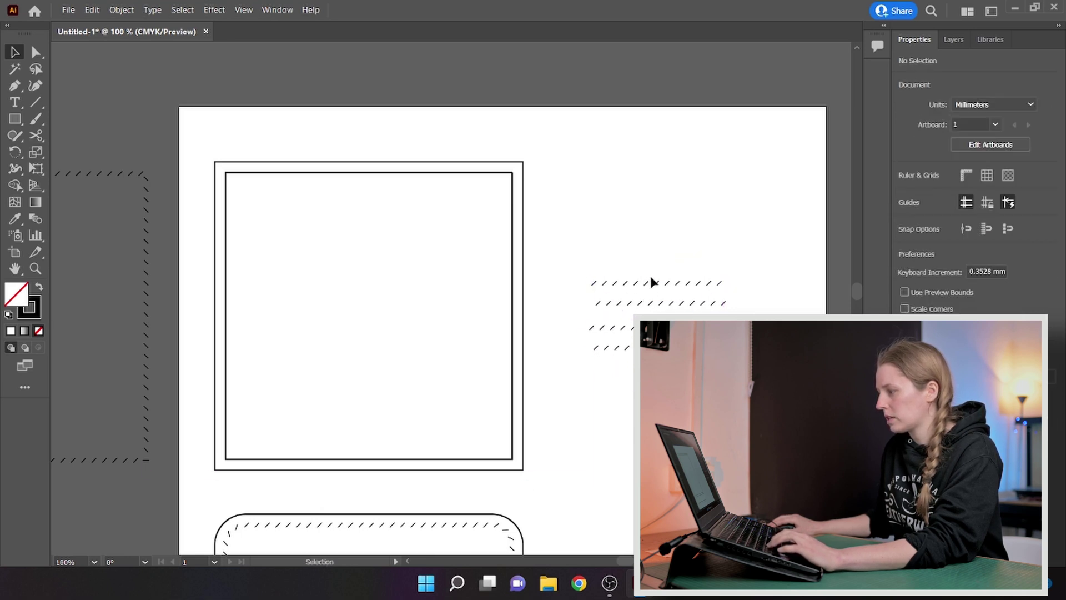
pyautogui.moveTo(645, 290); pyautogui.dragTo(677, 133)
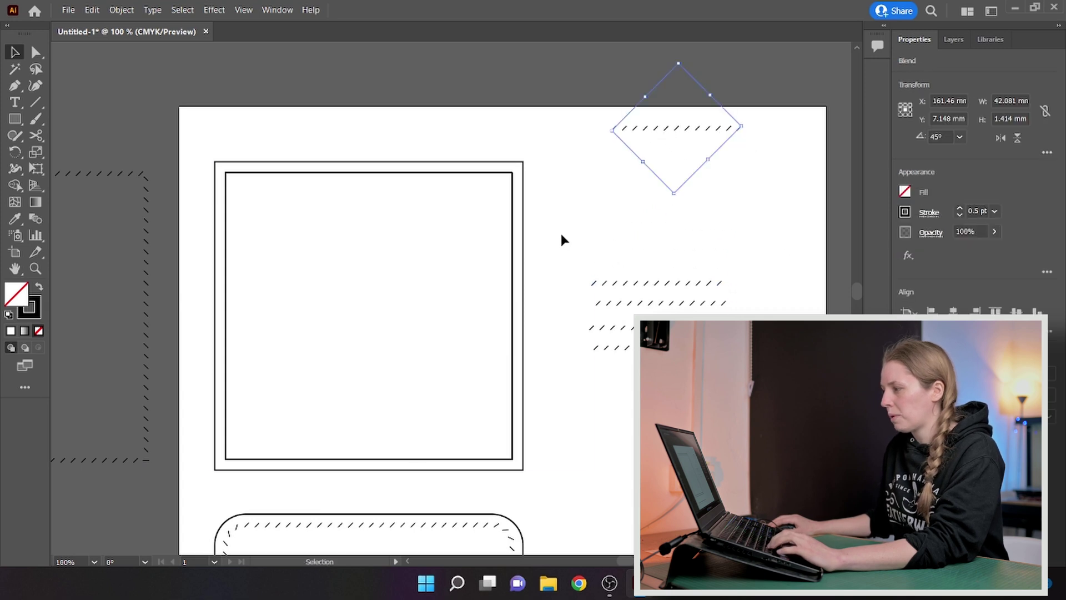
# Step: Cut the inner offset square at its corners with the Scissors tool to separate its four sides
pyautogui.click(468, 185)
pyautogui.click(484, 173)
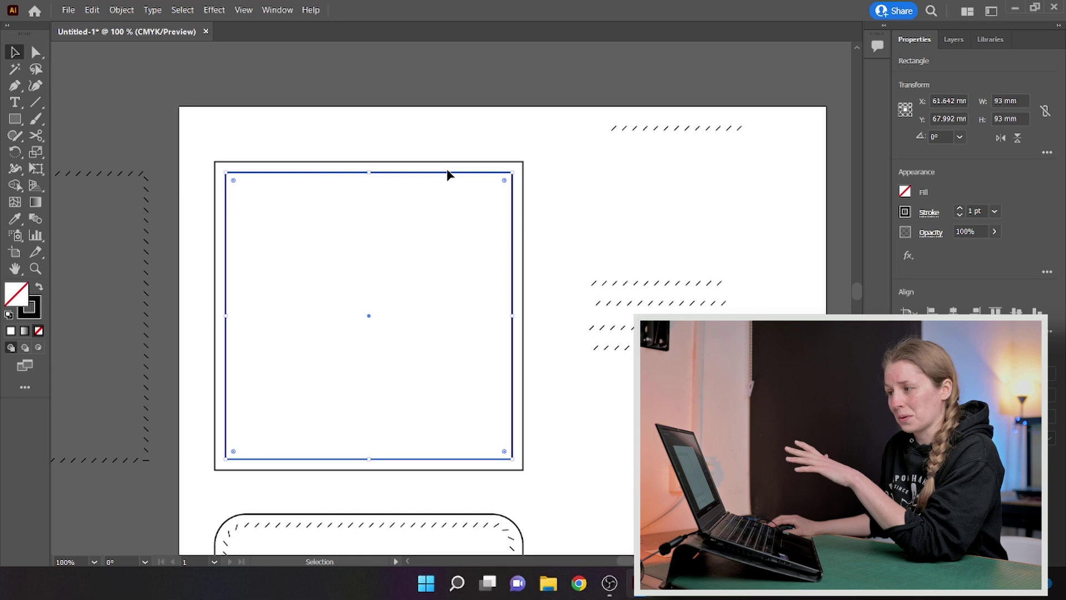
pyautogui.click(37, 135)
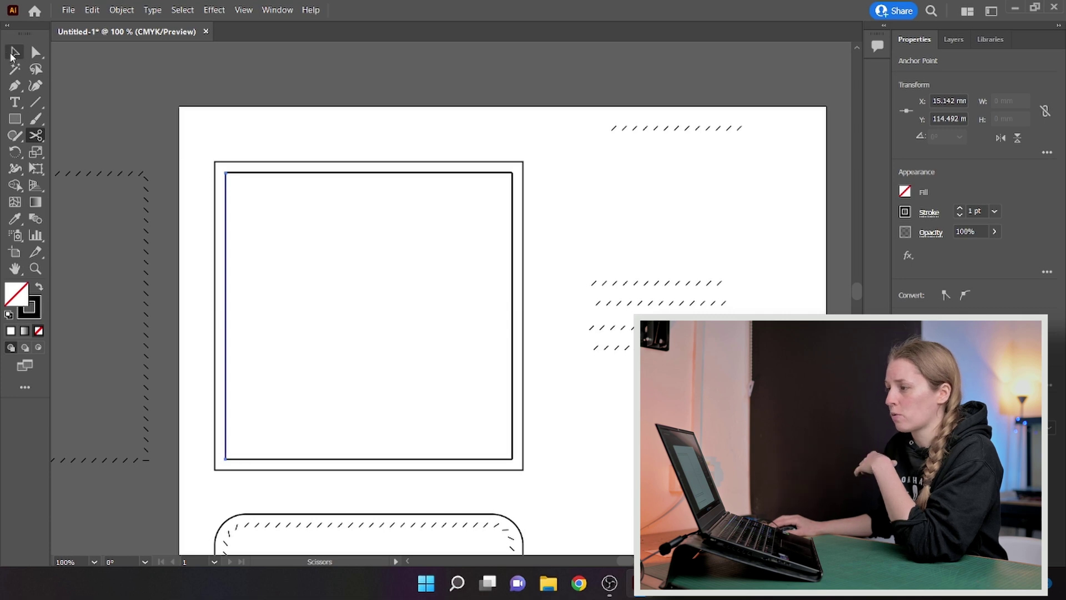
pyautogui.click(336, 126)
# Step: Replace the blend spine of the uppermost of the four slanted-line rows with the inner square's top side
pyautogui.click(452, 173)
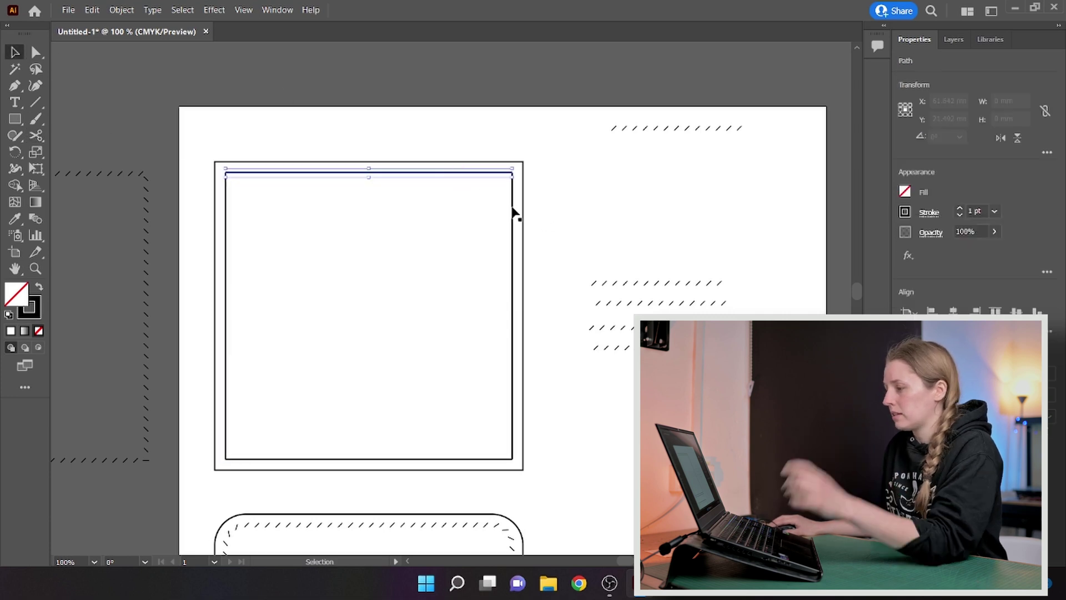
pyautogui.keyDown('shift'); pyautogui.click(622, 284); pyautogui.keyUp('shift')
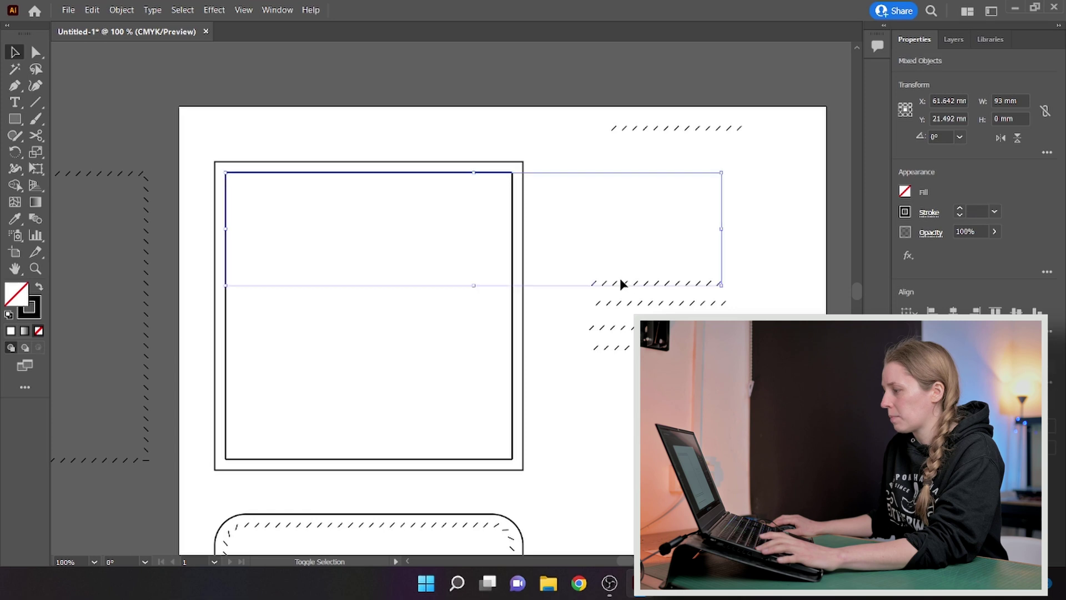
pyautogui.click(122, 10)
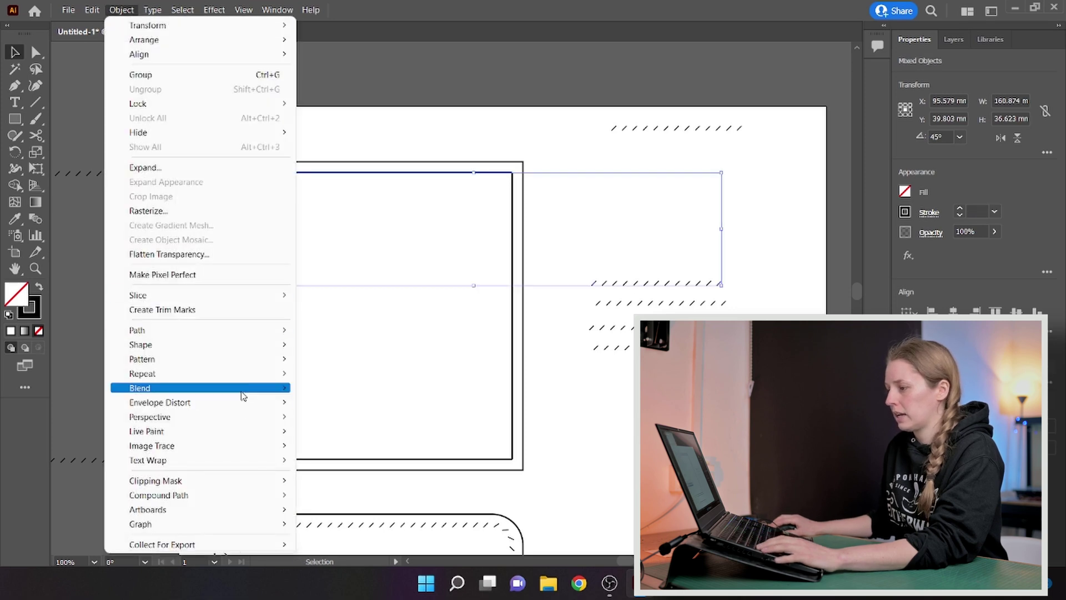
pyautogui.moveTo(266, 393)
pyautogui.click(349, 464)
pyautogui.click(547, 362)
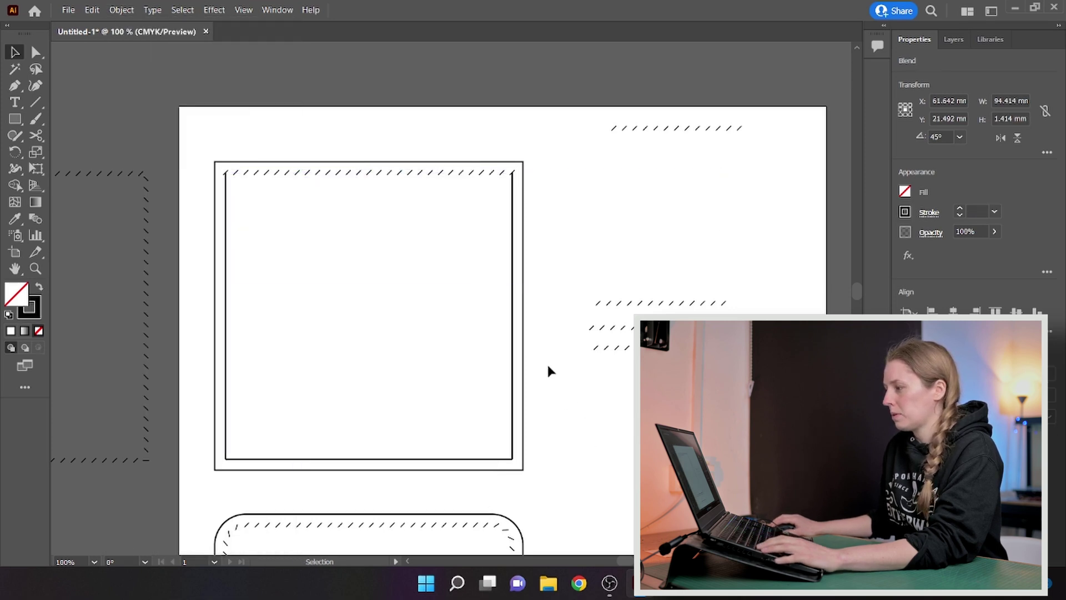
# Step: Replace the blend spines of the other three slanted-line rows with the inner square's right, bottom and left sides
pyautogui.click(604, 301)
pyautogui.keyDown('shift'); pyautogui.click(508, 225); pyautogui.keyUp('shift')
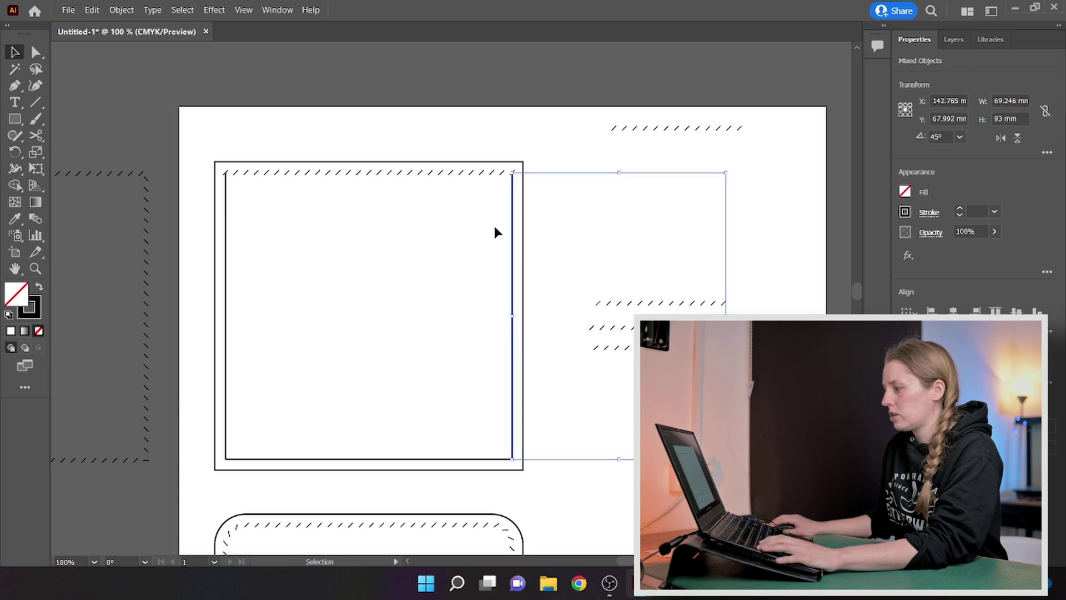
pyautogui.click(122, 10)
pyautogui.moveTo(266, 383)
pyautogui.click(355, 462)
pyautogui.click(629, 316)
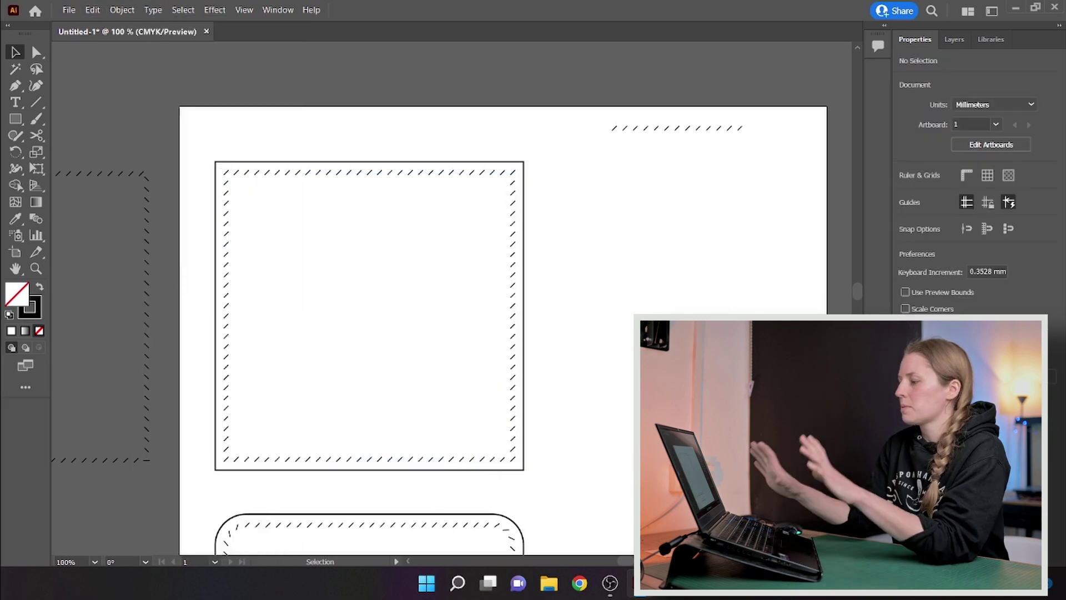
# Step: Place the one-piece stitch-mark blend over the square to compare the side marks, and move it back off the artboard
pyautogui.moveTo(629, 317); pyautogui.dragTo(686, 306)
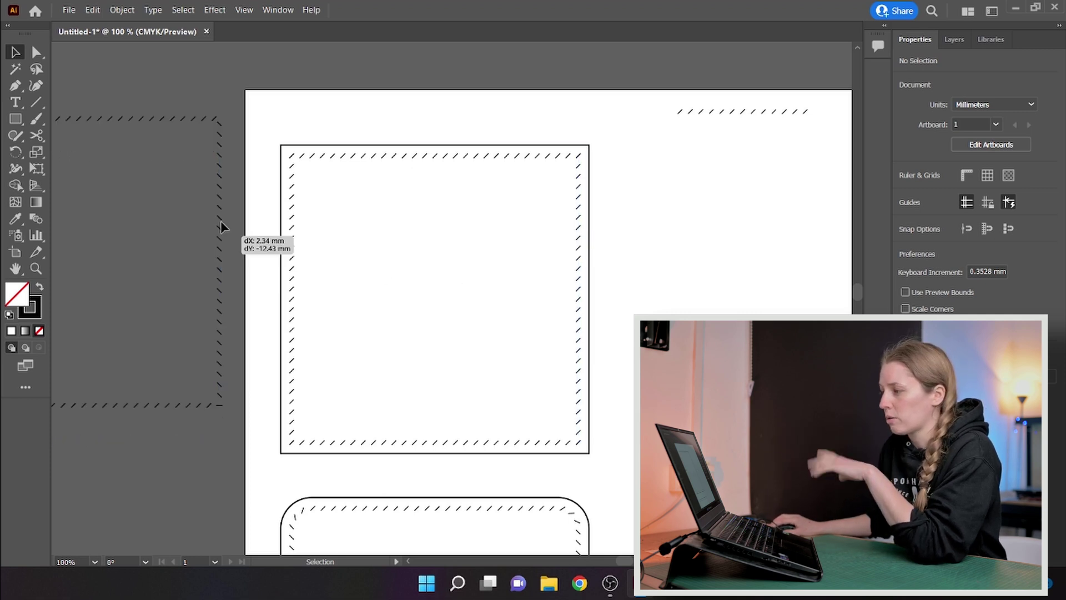
pyautogui.moveTo(221, 222); pyautogui.dragTo(618, 276)
pyautogui.moveTo(907, 257); pyautogui.dragTo(550, 268)
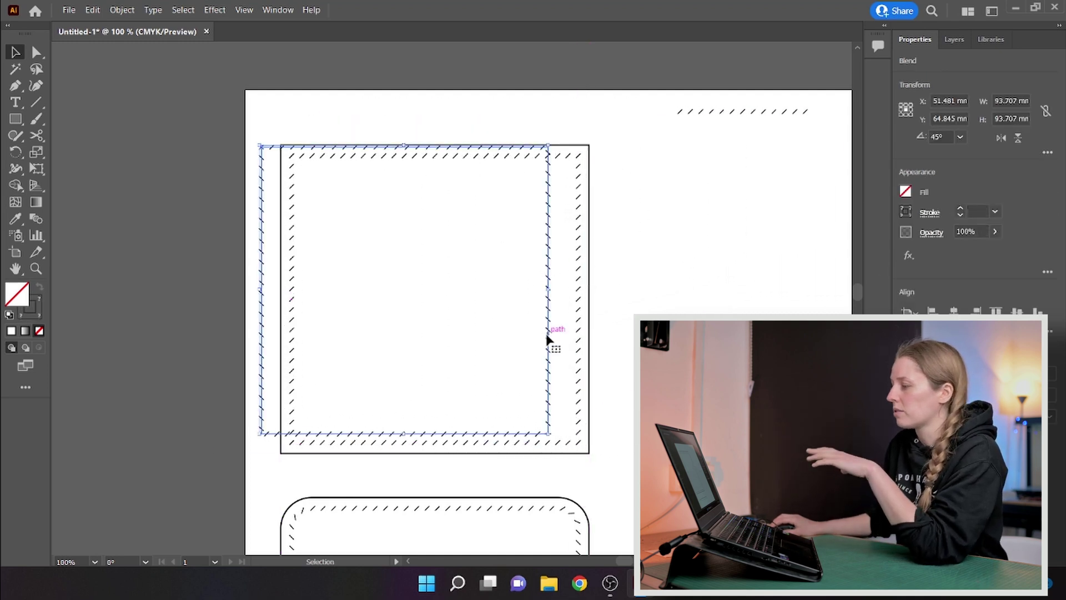
pyautogui.moveTo(547, 337); pyautogui.dragTo(232, 335)
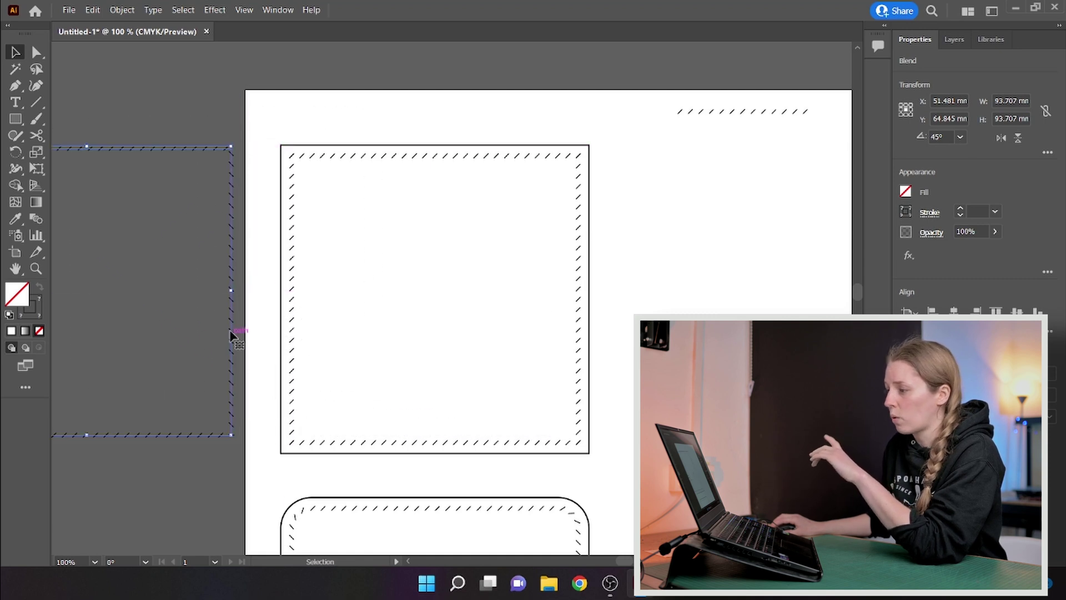
# Step: Reflect the square's left row of stitch marks across the vertical axis
pyautogui.click(304, 277)
pyautogui.click(291, 284)
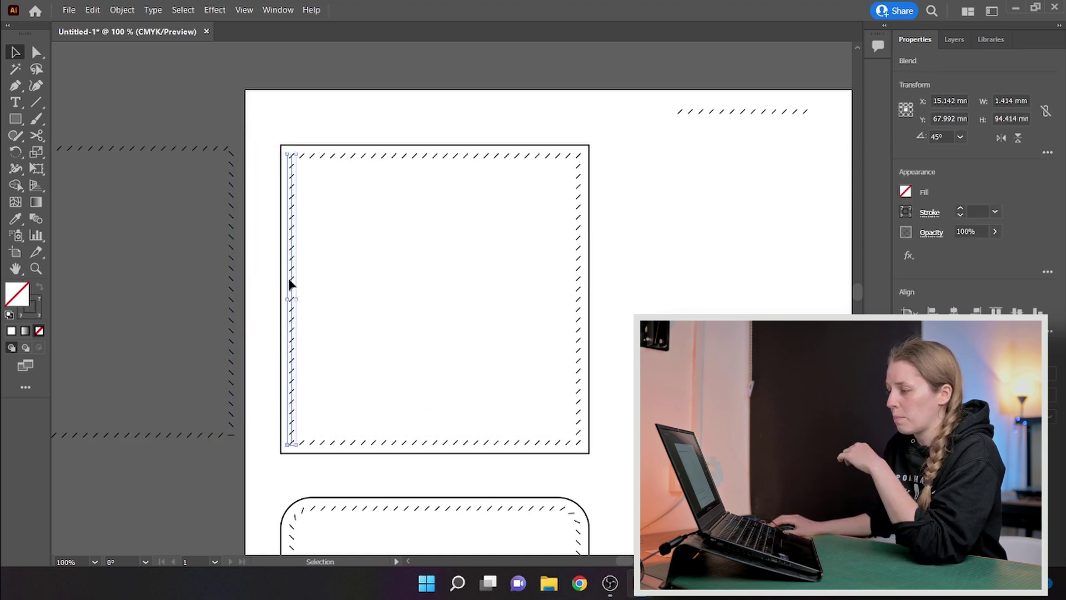
pyautogui.rightClick(291, 280)
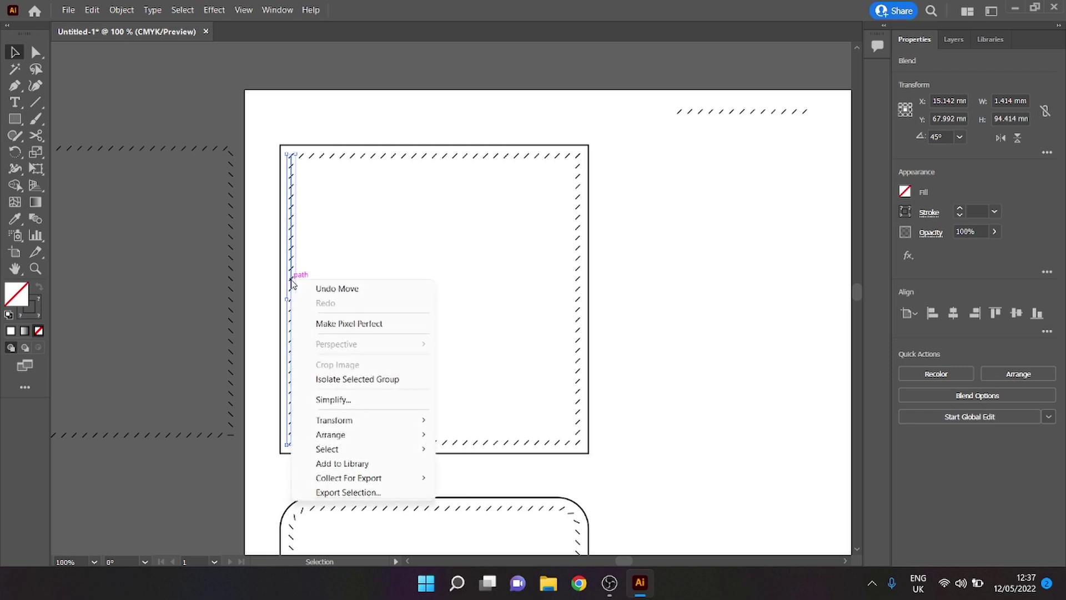
pyautogui.moveTo(408, 421)
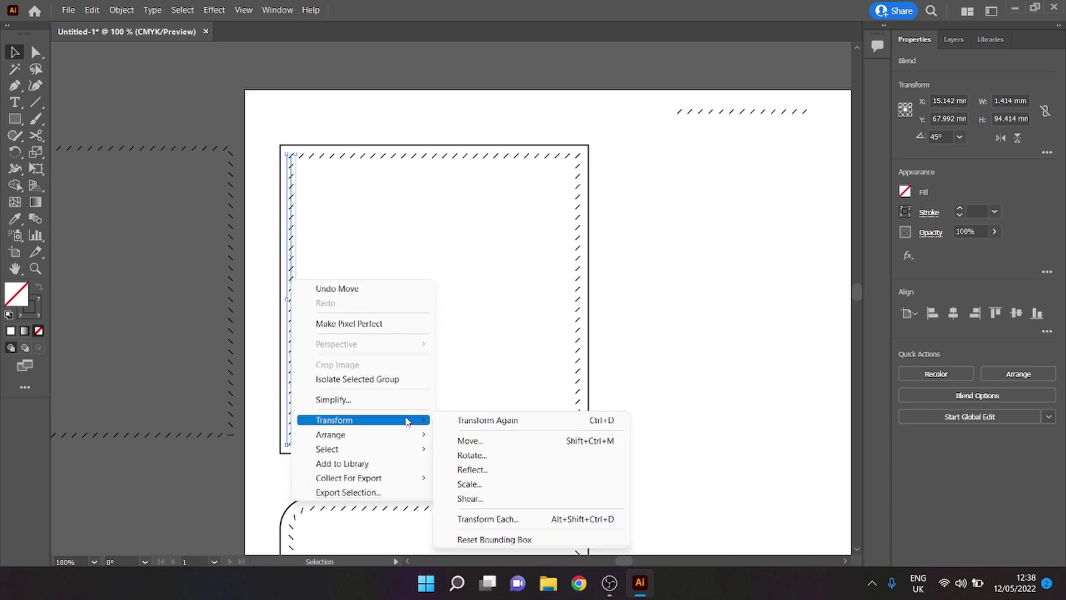
pyautogui.click(487, 472)
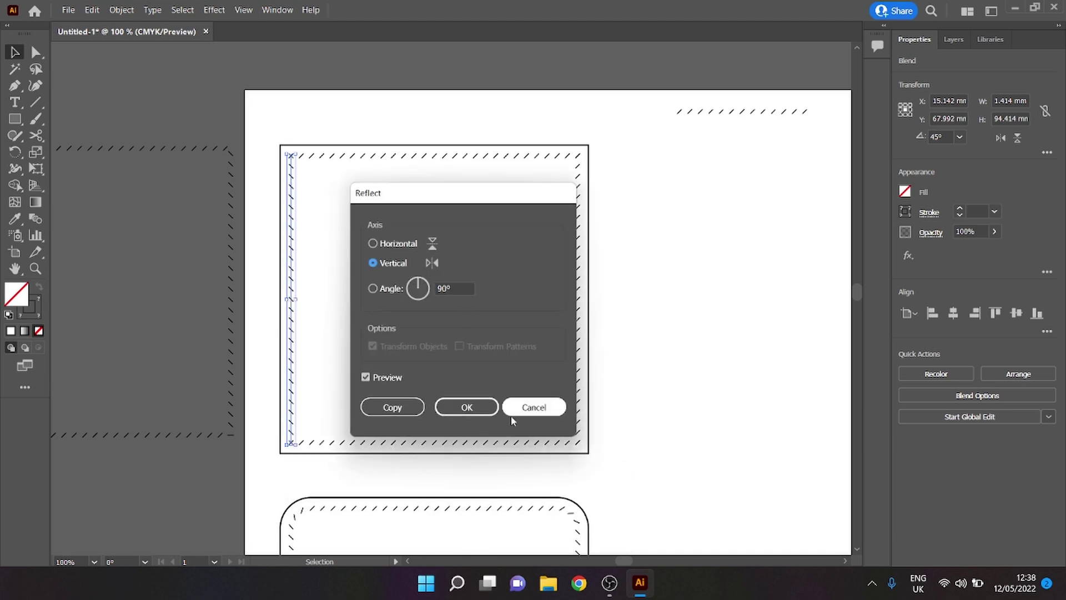
pyautogui.click(470, 411)
# Step: Reflect the square's right row of stitch marks across the vertical axis to match the left row
pyautogui.rightClick(579, 326)
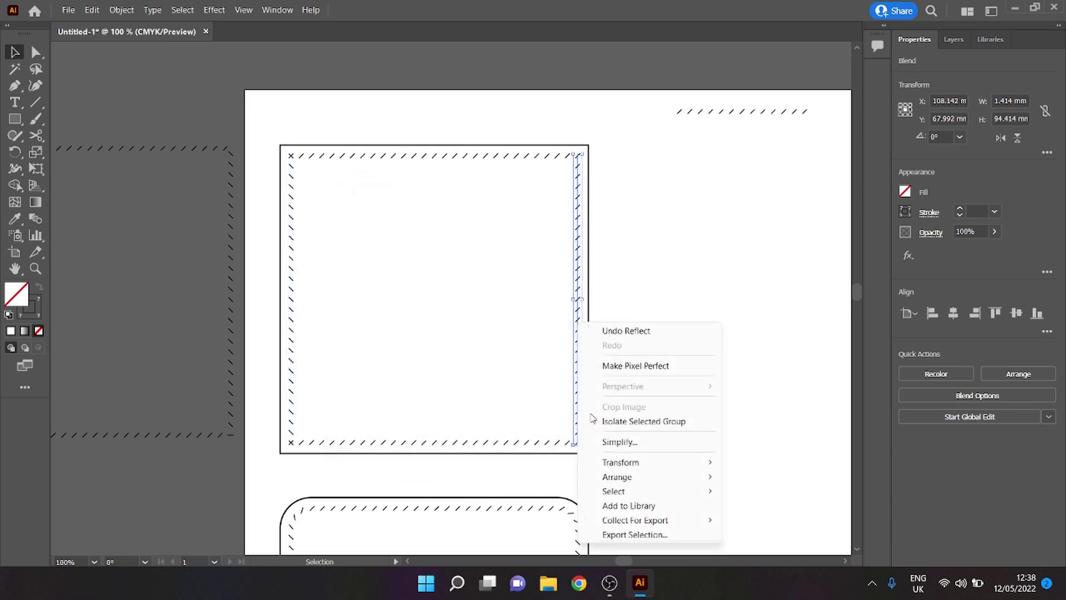
pyautogui.moveTo(644, 462)
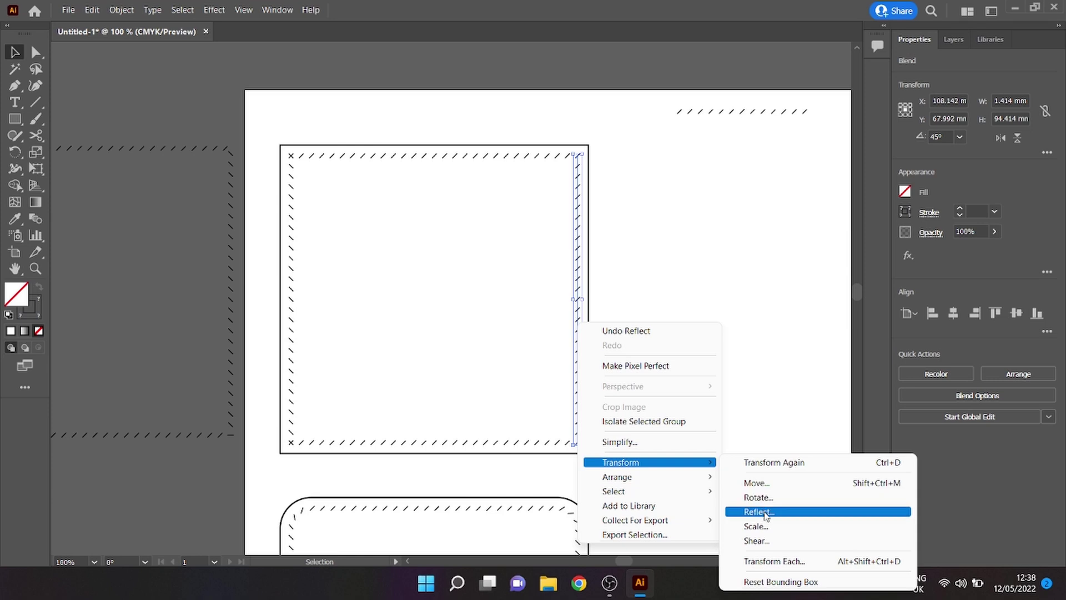
pyautogui.click(758, 511)
pyautogui.click(481, 409)
pyautogui.click(689, 383)
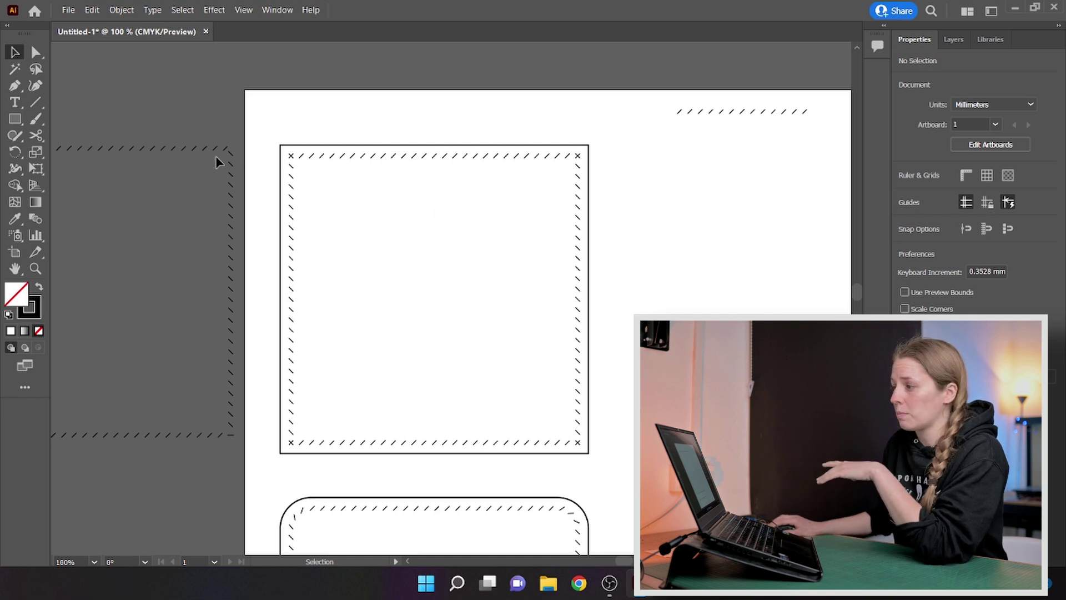
# Step: Move the one-piece stitch-mark blend onto the artboard just right of the square, vertically centred with it
pyautogui.moveTo(208, 145); pyautogui.dragTo(567, 168)
pyautogui.hotkey('ctrl', 'z')
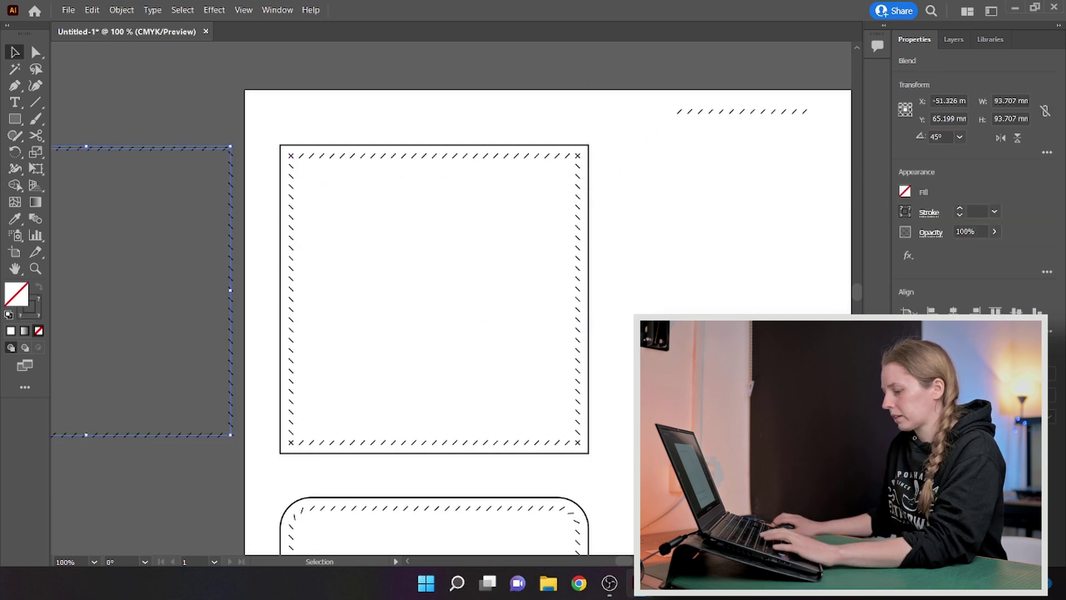
pyautogui.moveTo(257, 258); pyautogui.dragTo(169, 245)
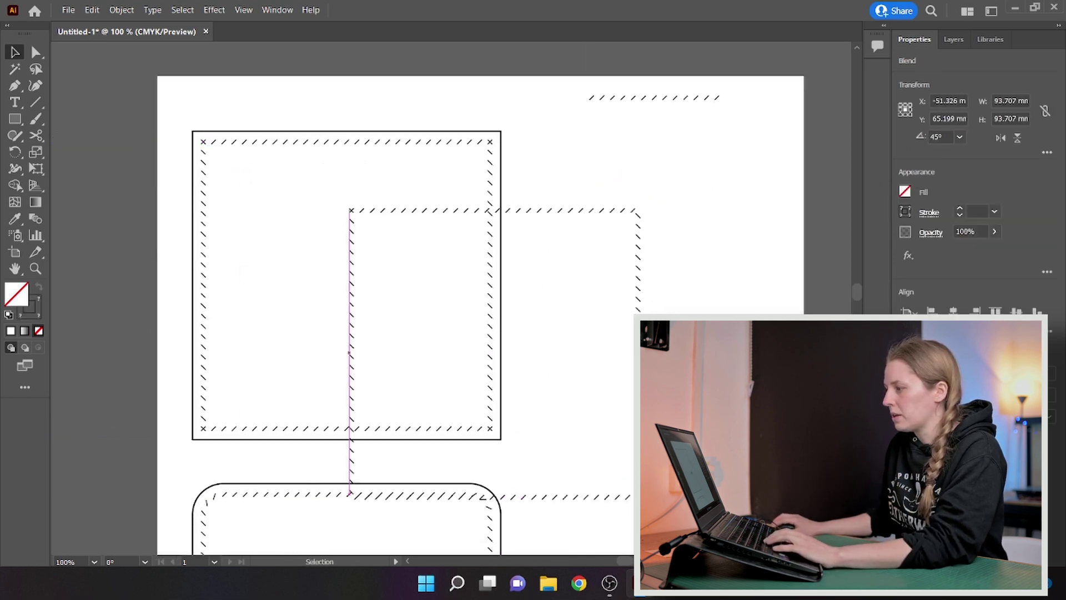
pyautogui.moveTo(809, 254); pyautogui.dragTo(799, 263)
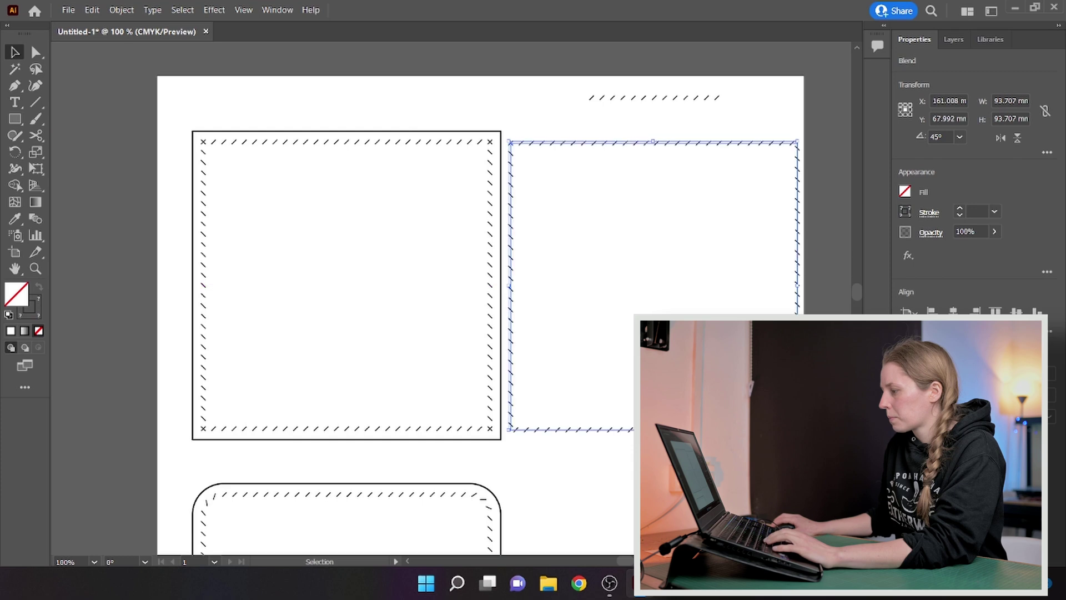
pyautogui.hotkey('ctrl', 'shift', 'a')
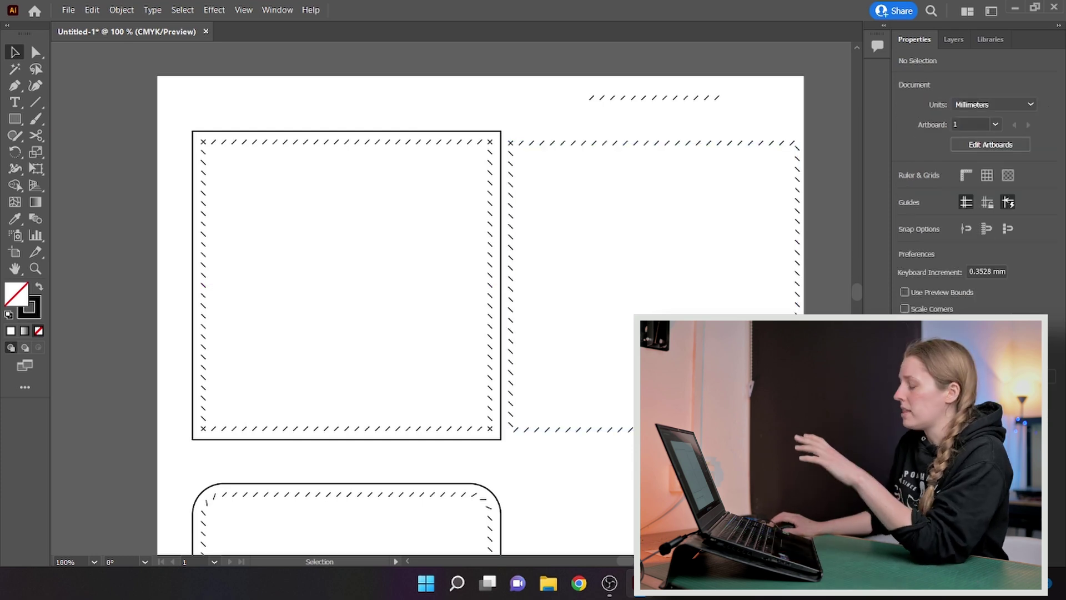